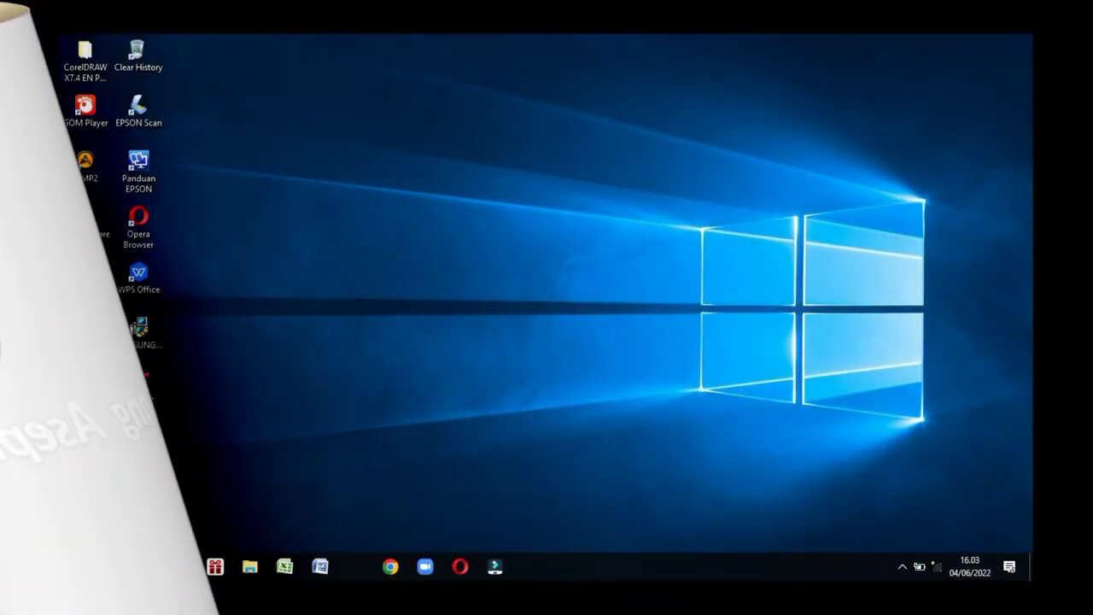
Launch Adobe Photoshop CS5.1 (64 Bit) from the Start menu's Recently added list.
{"action": "left_click", "coordinate": [76, 568]}
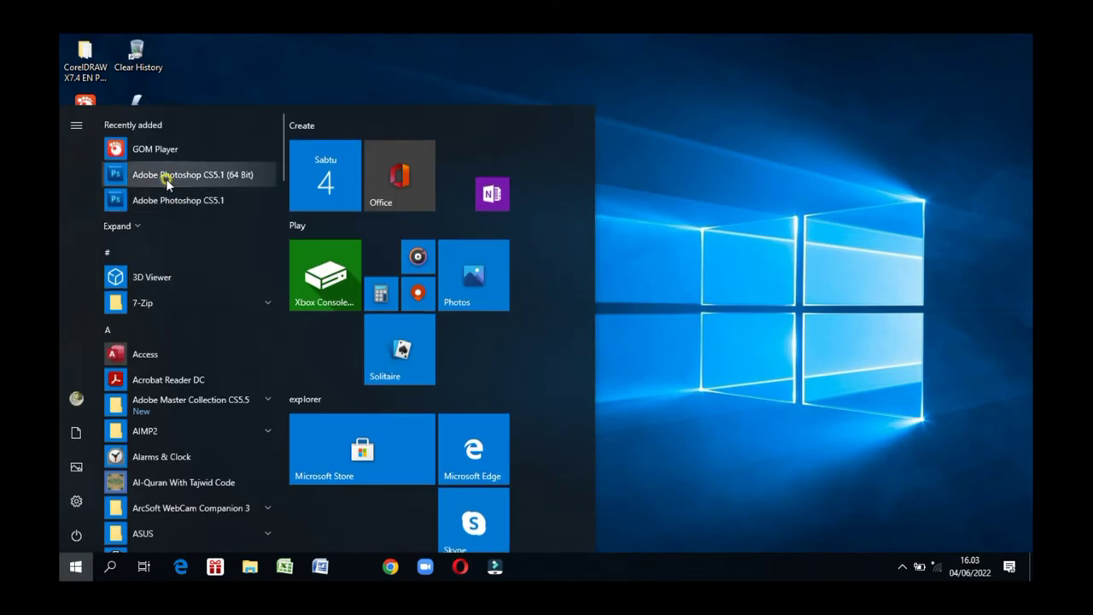
{"action": "left_click", "coordinate": [167, 176]}
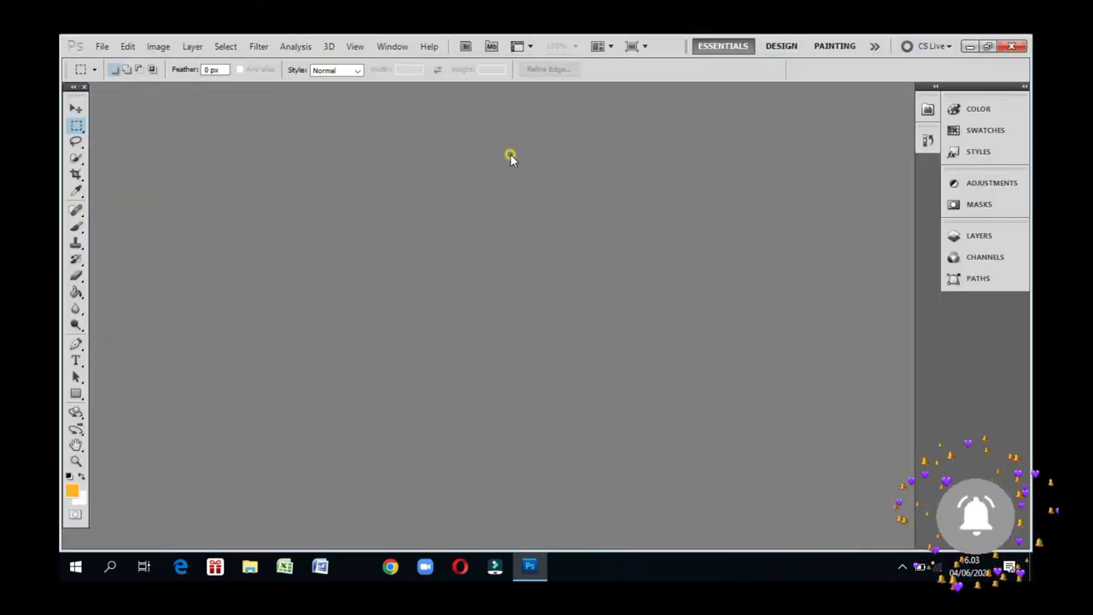
Open GAMBAR_07.png from the DATA_GAMBAR folder via File > Open.
{"action": "left_click", "coordinate": [102, 46]}
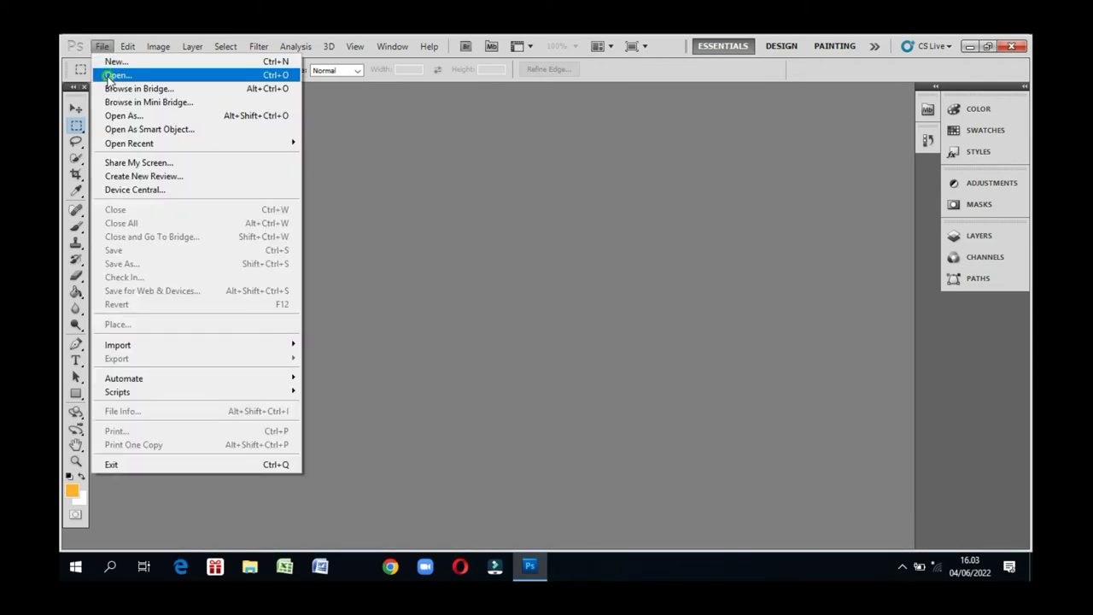
{"action": "left_click", "coordinate": [109, 76]}
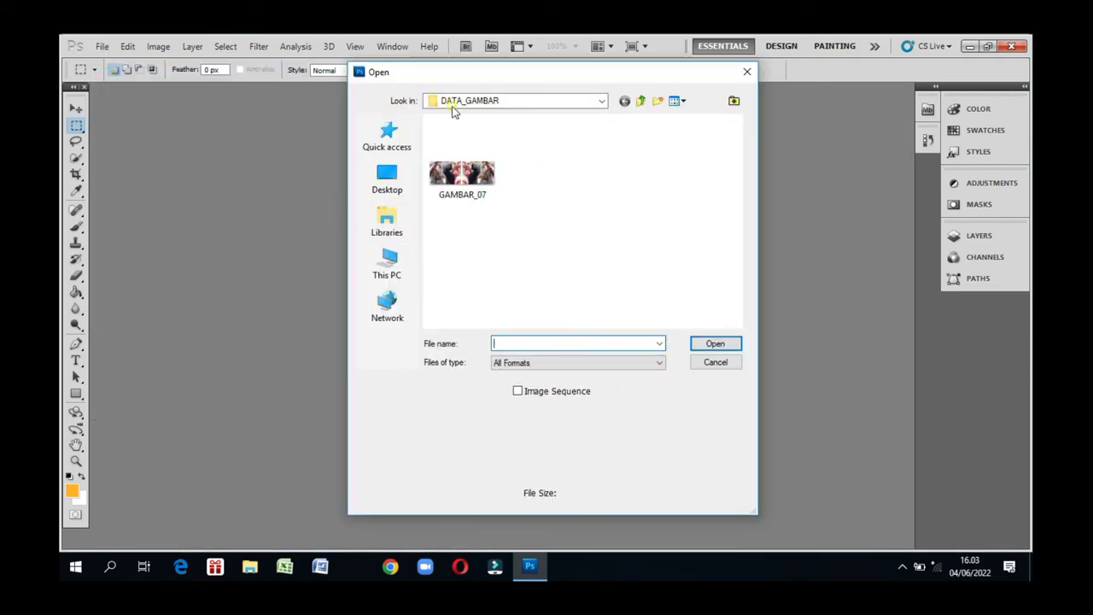
{"action": "left_click", "coordinate": [479, 147]}
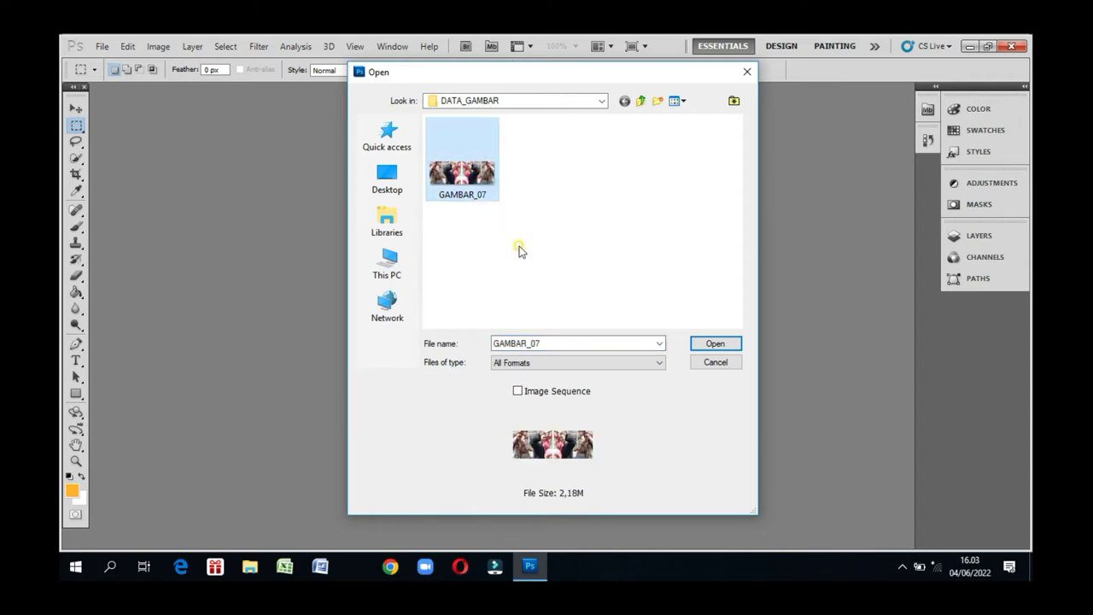
{"action": "left_click", "coordinate": [710, 345]}
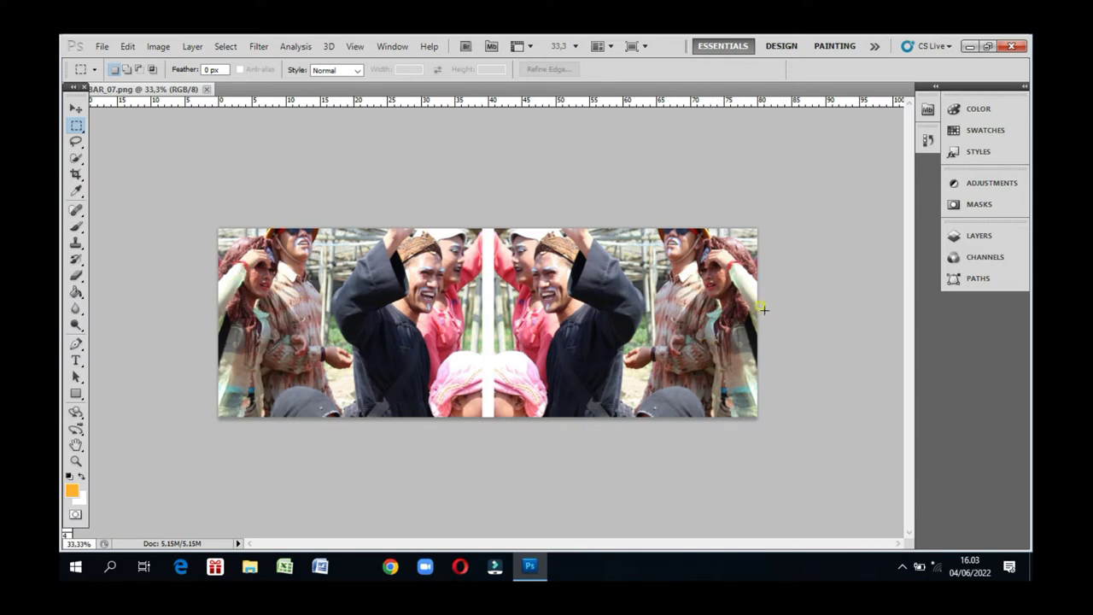
In the Layers panel, duplicate Background and select the new 'Background copy' layer.
{"action": "left_click", "coordinate": [983, 239]}
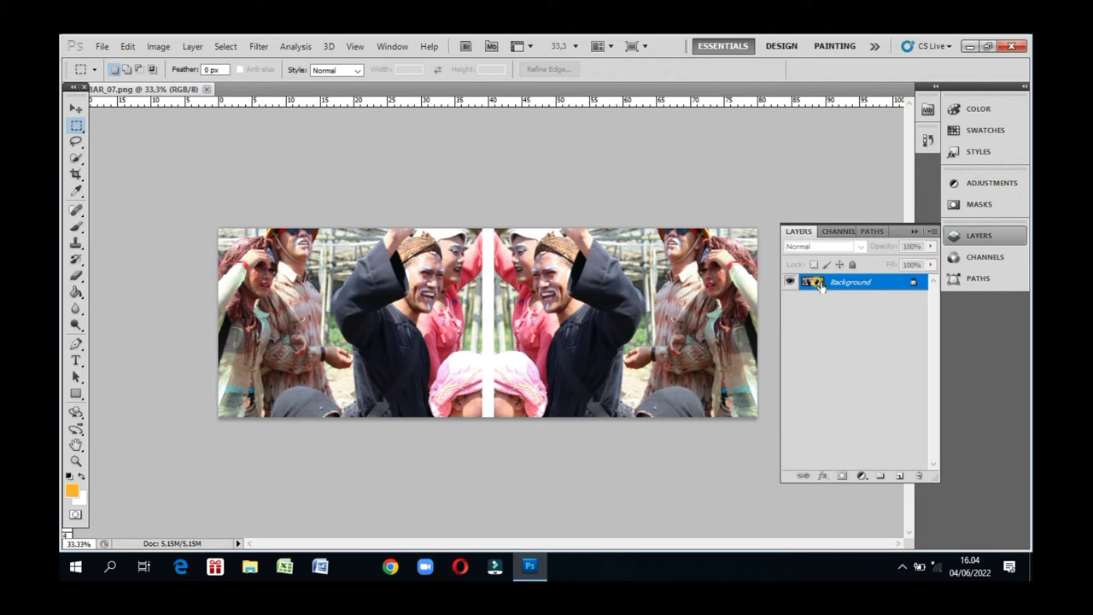
{"action": "left_click", "coordinate": [461, 309]}
{"action": "left_click_drag", "start_coordinate": [815, 288], "coordinate": [903, 476]}
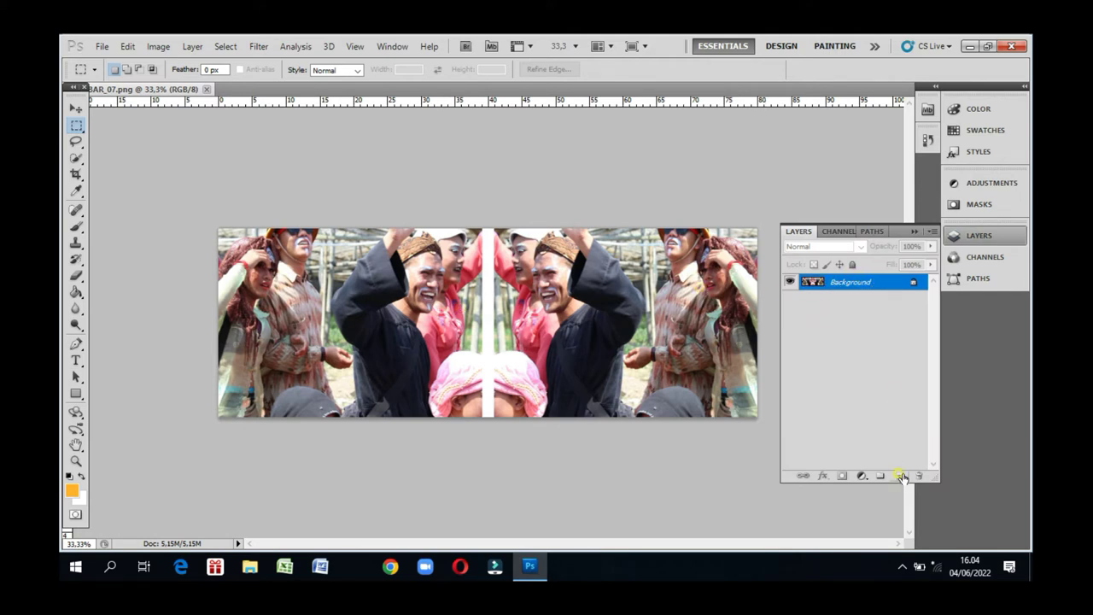
{"action": "left_click", "coordinate": [873, 283]}
{"action": "mouse_move", "coordinate": [879, 282]}
{"action": "left_mouse_down"}
{"action": "mouse_move", "coordinate": [873, 378]}
{"action": "mouse_move", "coordinate": [903, 475]}
{"action": "left_mouse_up"}
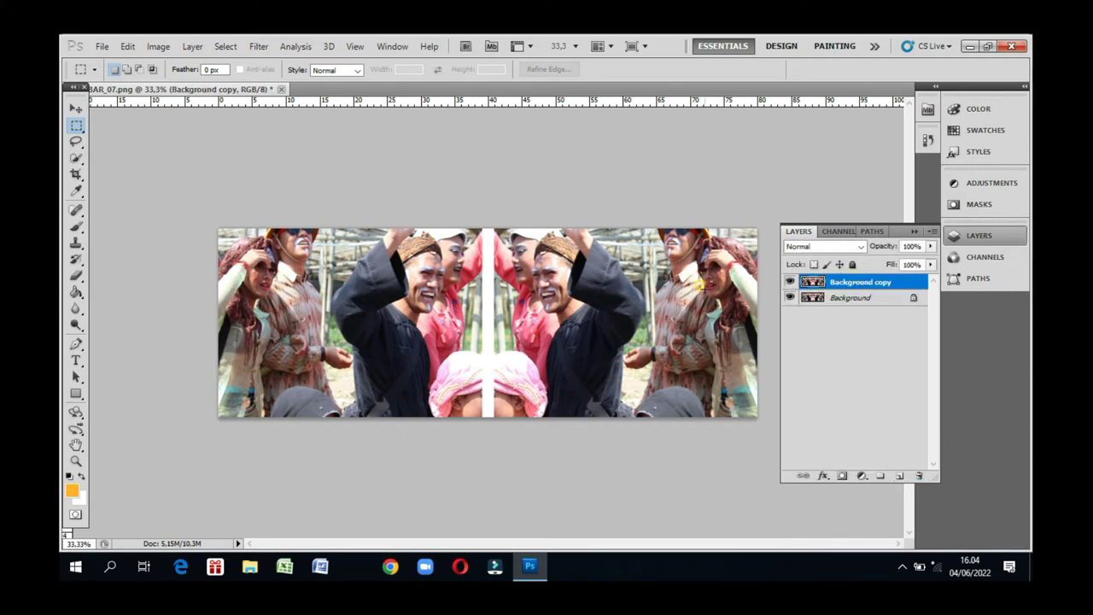
{"action": "left_click", "coordinate": [830, 282]}
Desaturate the Background copy to black-and-white and toggle its visibility to compare with the colour original.
{"action": "left_click", "coordinate": [158, 46]}
{"action": "mouse_move", "coordinate": [180, 82]}
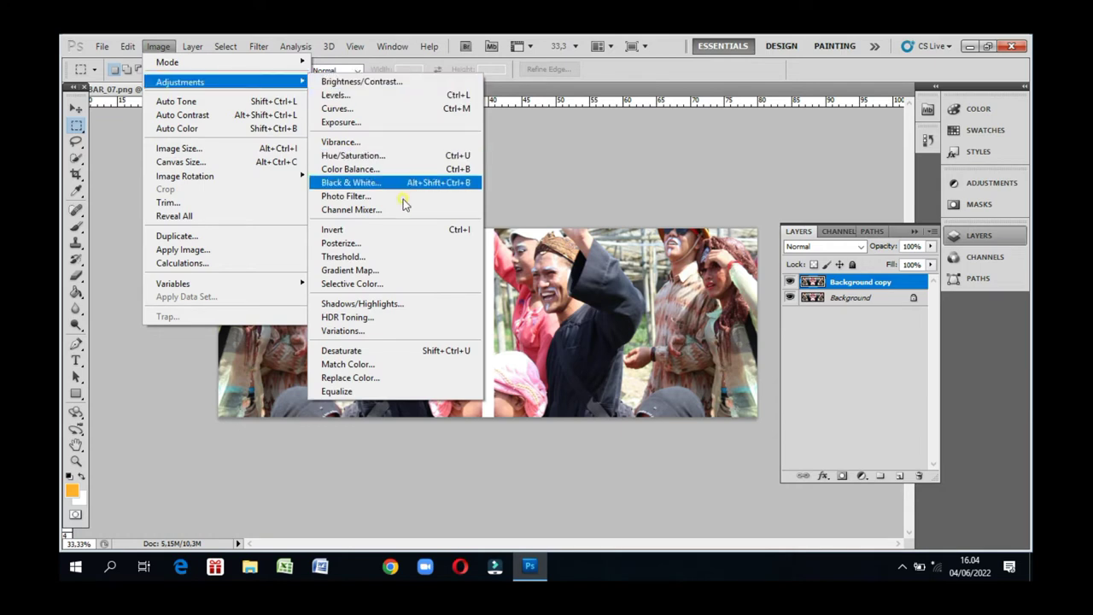
{"action": "left_click", "coordinate": [395, 351]}
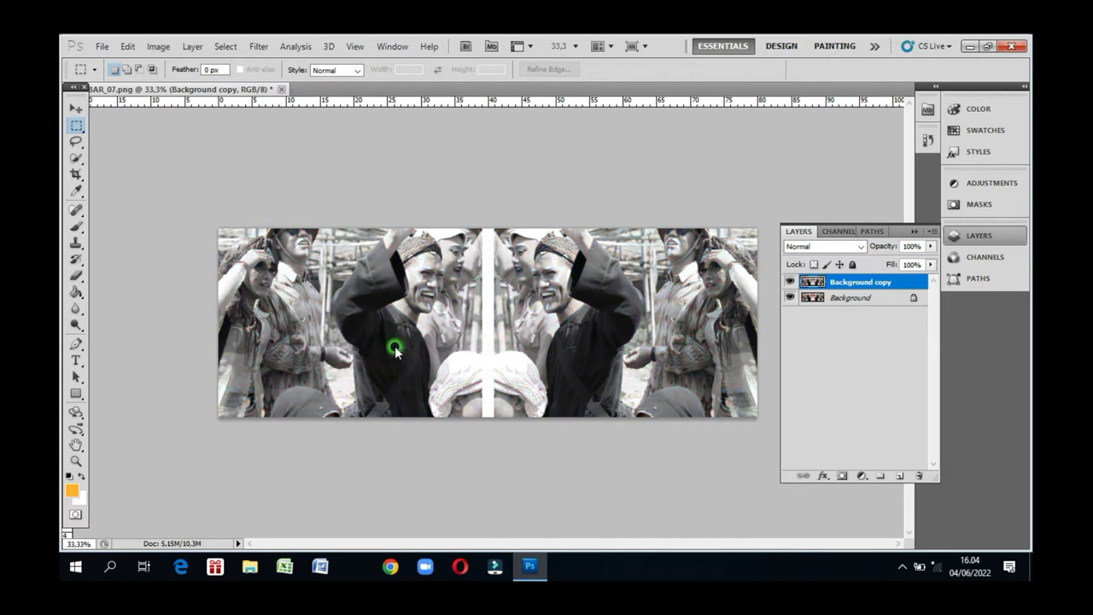
{"action": "left_click", "coordinate": [790, 282]}
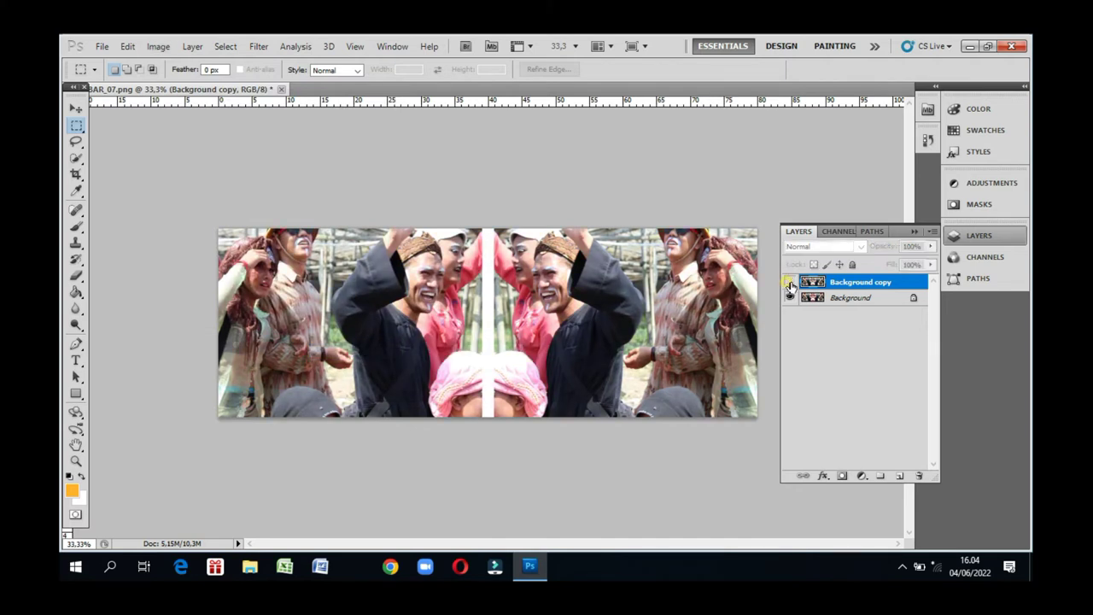
{"action": "left_click", "coordinate": [790, 283]}
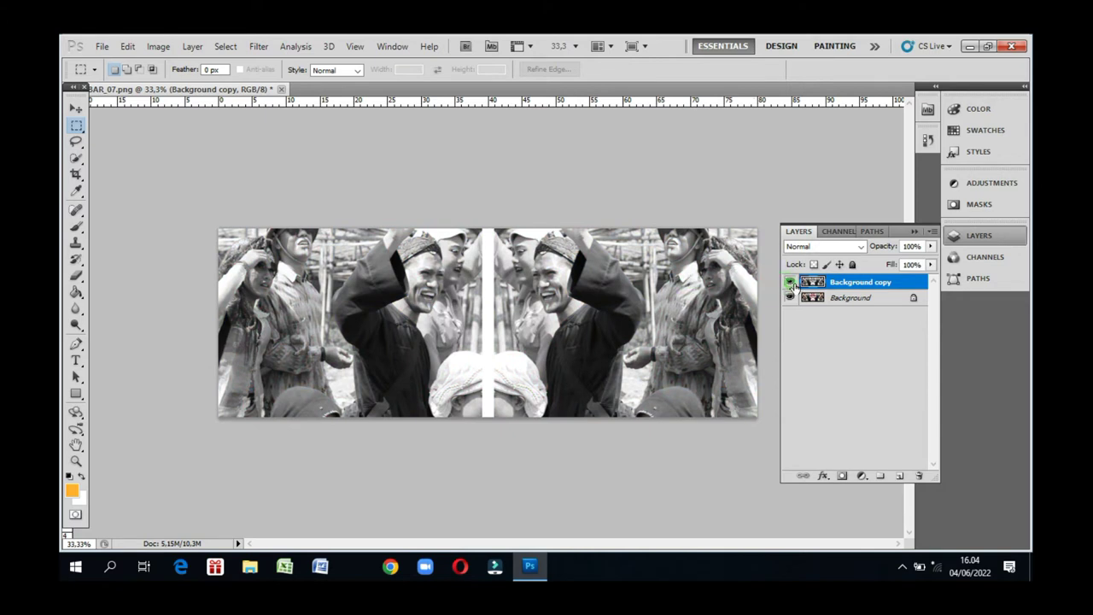
{"action": "left_click", "coordinate": [790, 283]}
{"action": "left_click", "coordinate": [790, 283]}
Add a white layer mask to the Background copy layer.
{"action": "left_click", "coordinate": [841, 287]}
{"action": "left_click", "coordinate": [835, 283]}
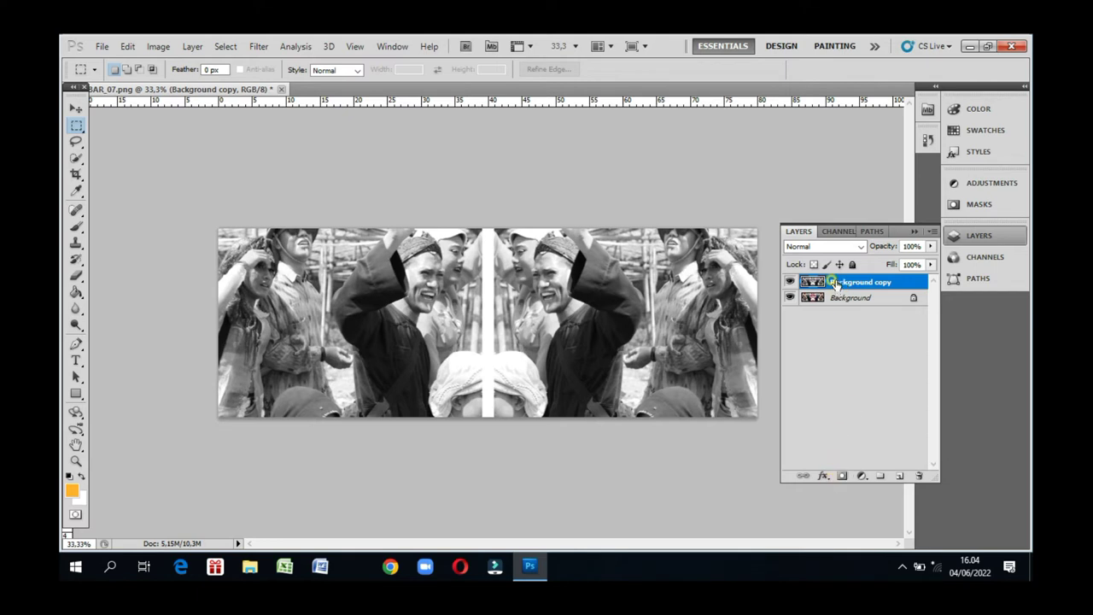
{"action": "left_click", "coordinate": [841, 475]}
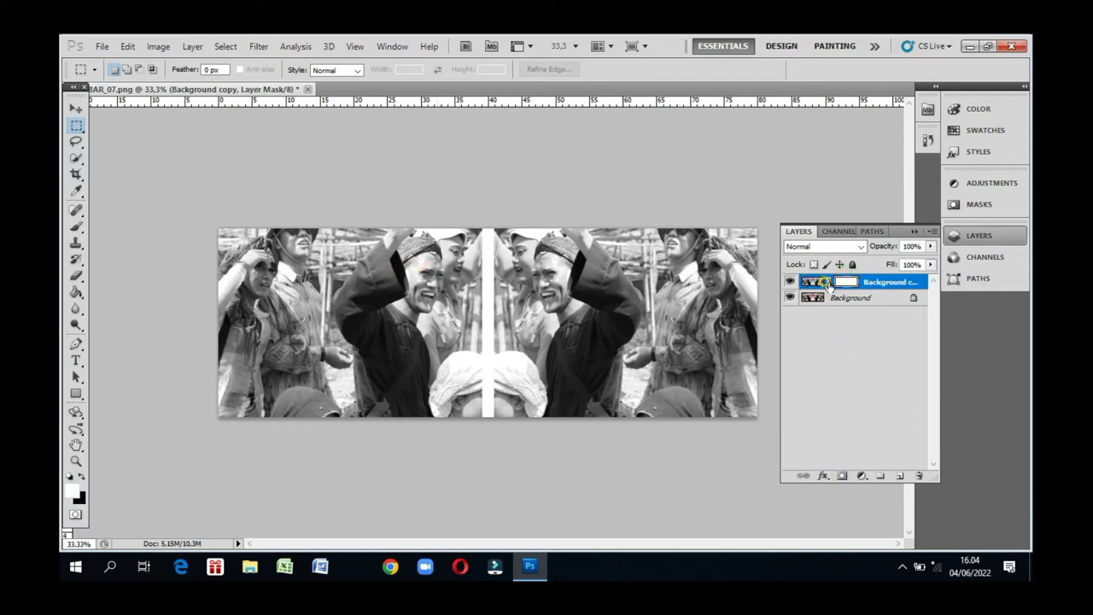
Zoom the photo in to 50% with the Zoom tool, then return to the Move tool.
{"action": "left_click", "coordinate": [76, 461]}
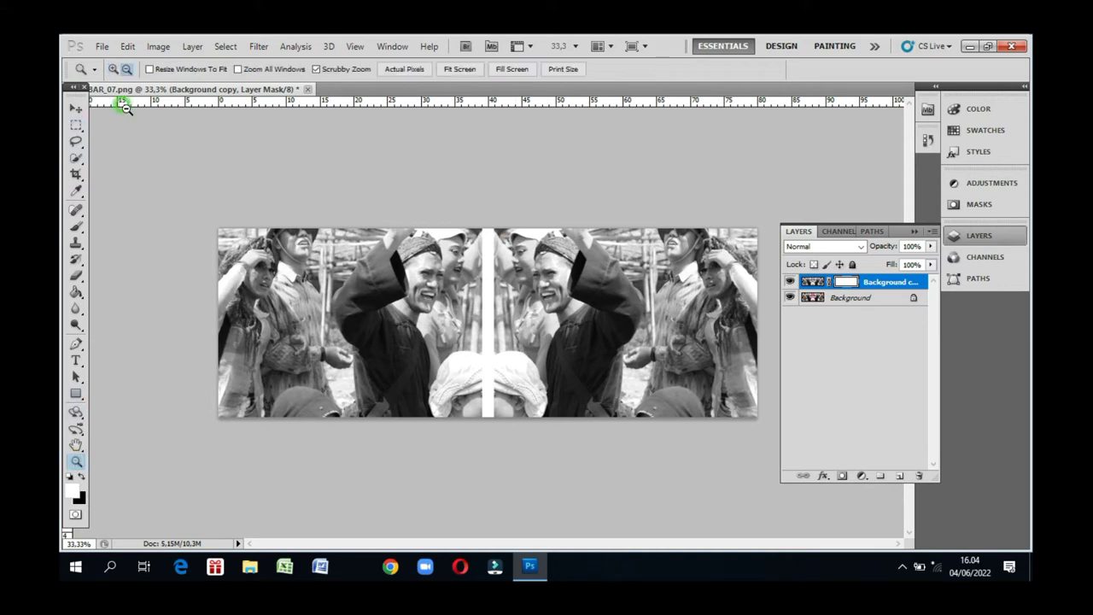
{"action": "left_click", "coordinate": [484, 313]}
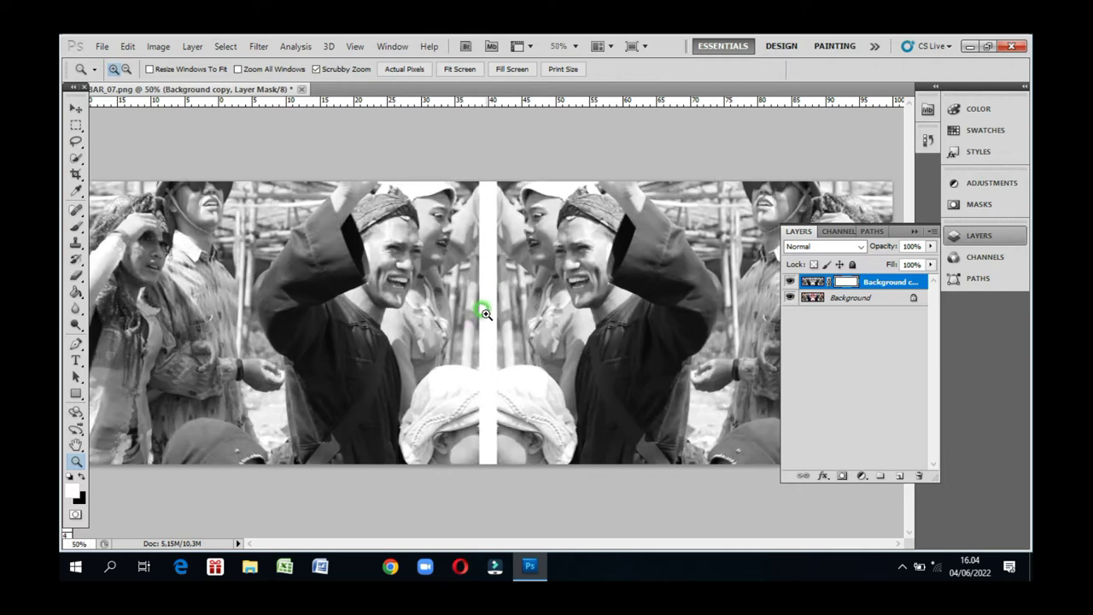
{"action": "left_click", "coordinate": [77, 107]}
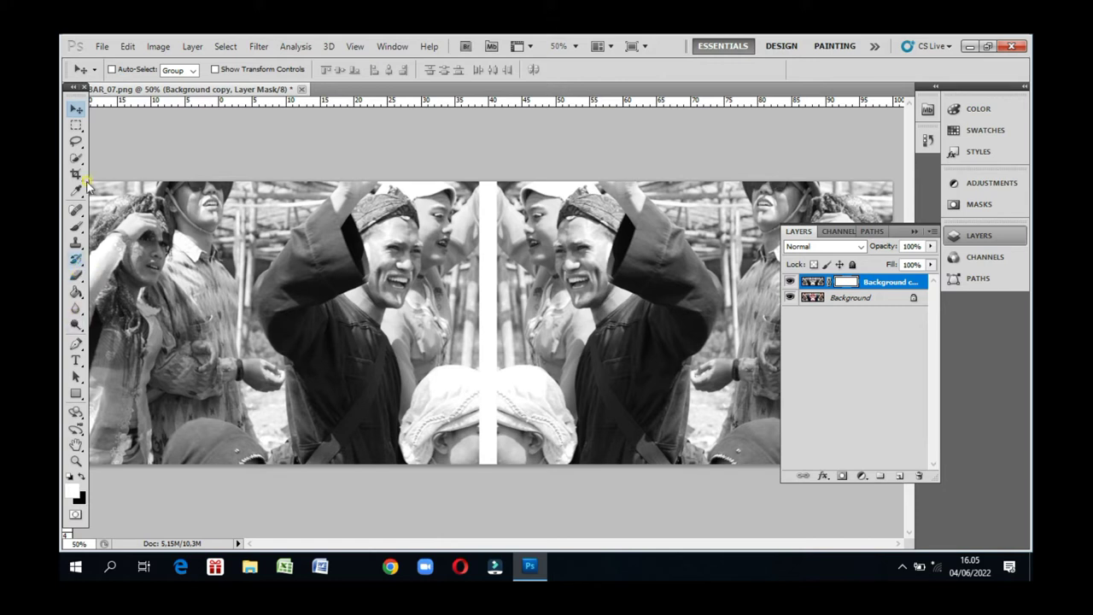
Choose the Eraser tool and set its opacity to 50%.
{"action": "left_click", "coordinate": [74, 277]}
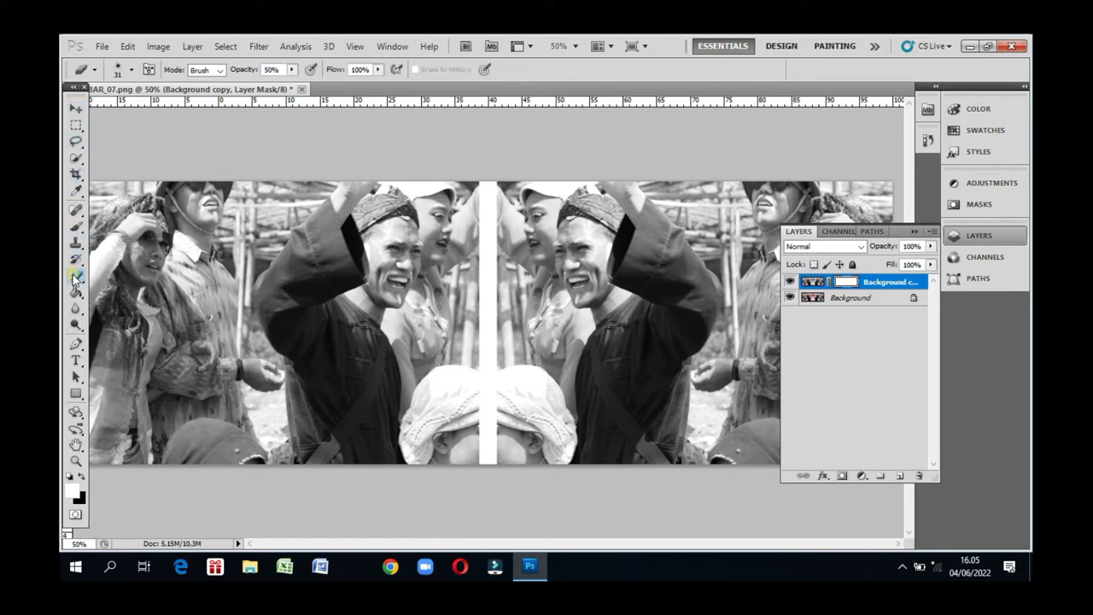
{"action": "left_click", "coordinate": [291, 71]}
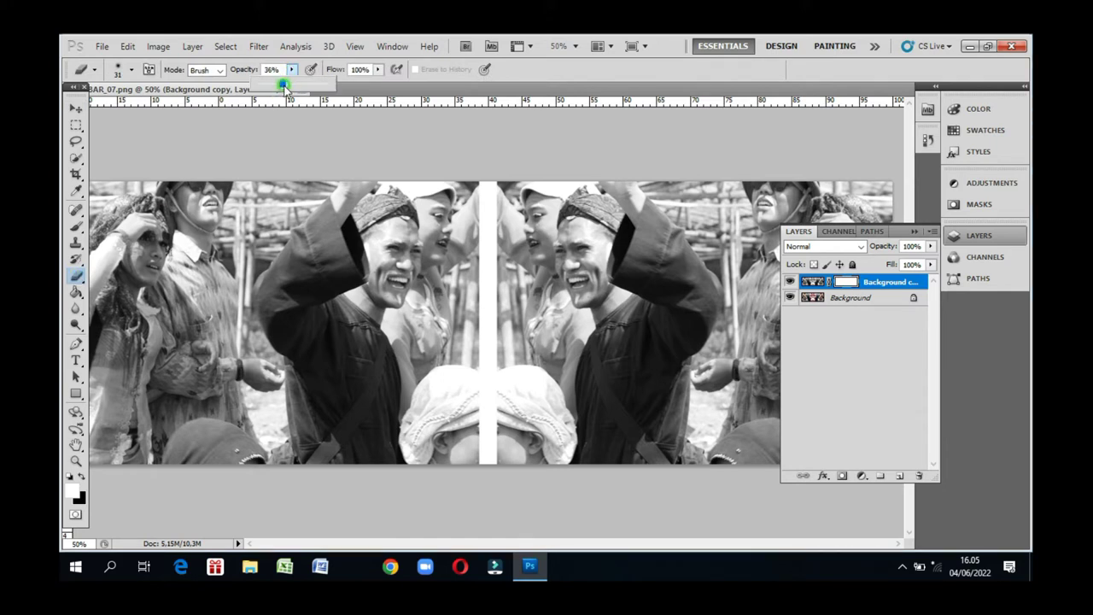
{"action": "mouse_move", "coordinate": [282, 86]}
{"action": "left_mouse_down"}
{"action": "mouse_move", "coordinate": [242, 103]}
{"action": "mouse_move", "coordinate": [295, 96]}
{"action": "left_mouse_up"}
{"action": "left_click_drag", "start_coordinate": [294, 90], "coordinate": [296, 95]}
{"action": "left_click_drag", "start_coordinate": [294, 86], "coordinate": [293, 88]}
Pick a soft round 31 px brush with 0% hardness.
{"action": "left_click", "coordinate": [131, 69]}
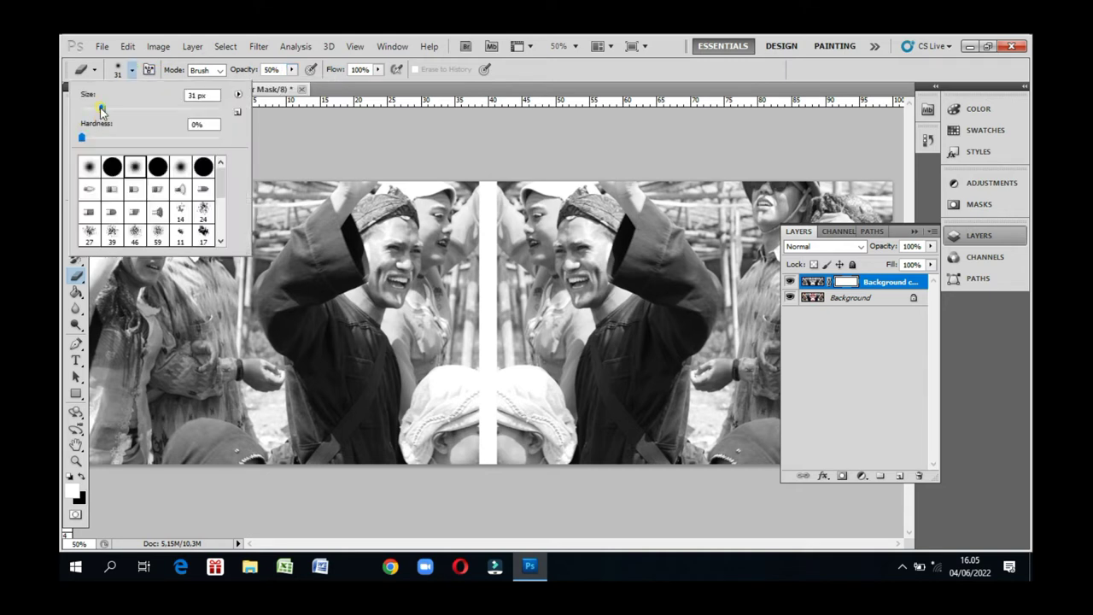
{"action": "left_click_drag", "start_coordinate": [100, 111], "coordinate": [99, 111]}
{"action": "left_click_drag", "start_coordinate": [102, 110], "coordinate": [103, 109]}
{"action": "left_click", "coordinate": [197, 96]}
{"action": "left_click", "coordinate": [90, 169]}
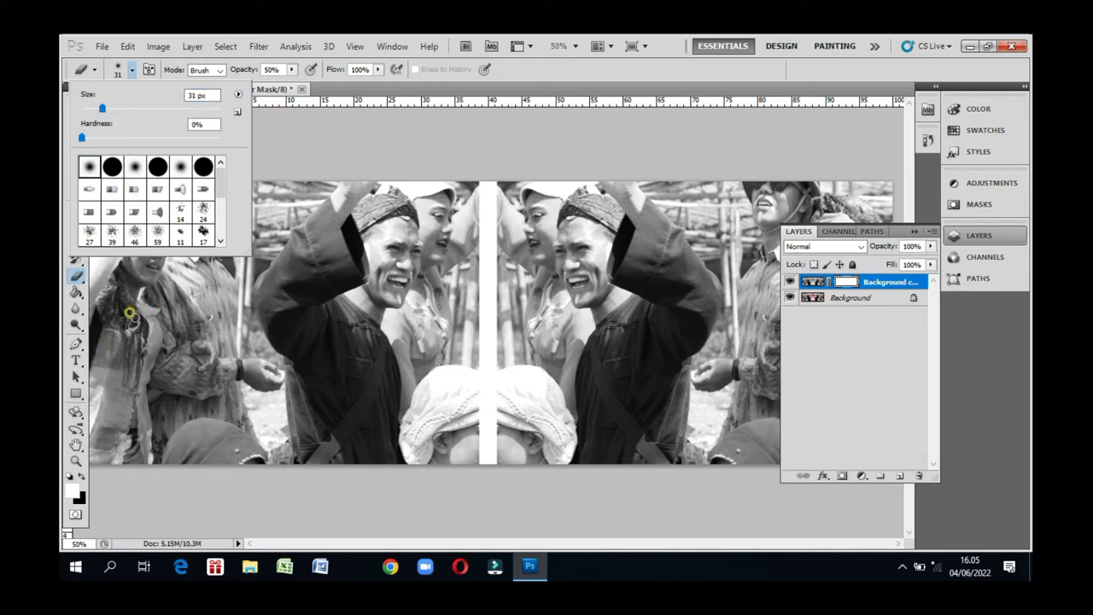
Reveal colour on the left woman's scarf and coat, down to the lower coat.
{"action": "left_click", "coordinate": [327, 133]}
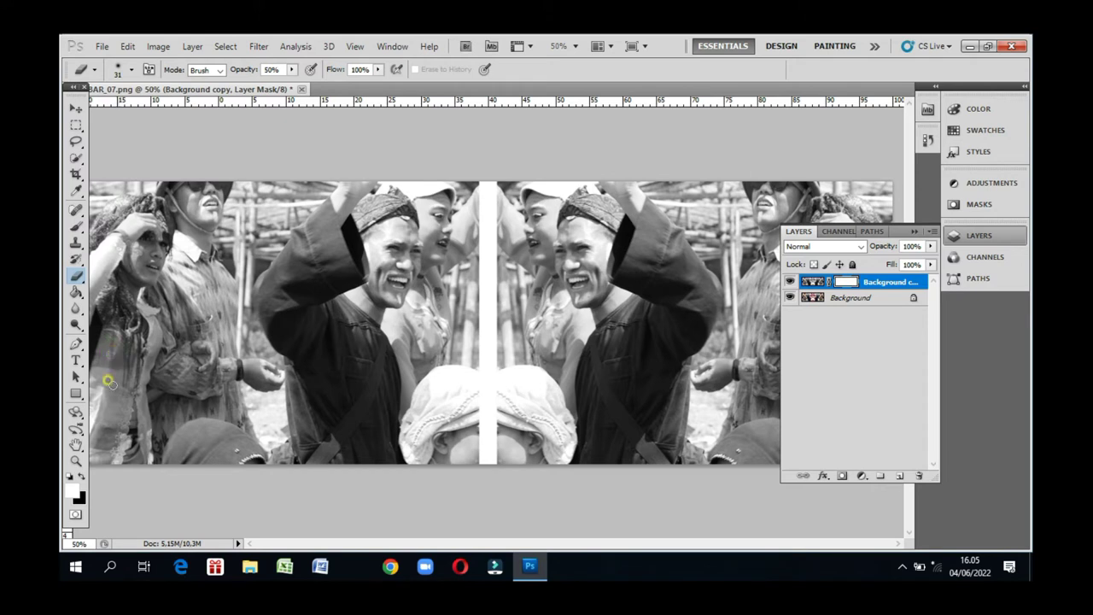
{"action": "left_click_drag", "start_coordinate": [114, 391], "coordinate": [116, 316]}
{"action": "left_click_drag", "start_coordinate": [117, 318], "coordinate": [107, 352]}
{"action": "mouse_move", "coordinate": [119, 424]}
{"action": "left_mouse_down"}
{"action": "mouse_move", "coordinate": [100, 343]}
{"action": "mouse_move", "coordinate": [106, 317]}
{"action": "mouse_move", "coordinate": [102, 356]}
{"action": "left_mouse_up"}
{"action": "mouse_move", "coordinate": [115, 433]}
{"action": "left_mouse_down"}
{"action": "mouse_move", "coordinate": [112, 448]}
{"action": "mouse_move", "coordinate": [131, 350]}
{"action": "mouse_move", "coordinate": [114, 328]}
{"action": "mouse_move", "coordinate": [120, 292]}
{"action": "mouse_move", "coordinate": [110, 326]}
{"action": "mouse_move", "coordinate": [120, 284]}
{"action": "mouse_move", "coordinate": [107, 463]}
{"action": "left_mouse_up"}
Zoom in on the left woman and restore colour to her shoulder, red scarf and torso.
{"action": "left_click", "coordinate": [75, 461]}
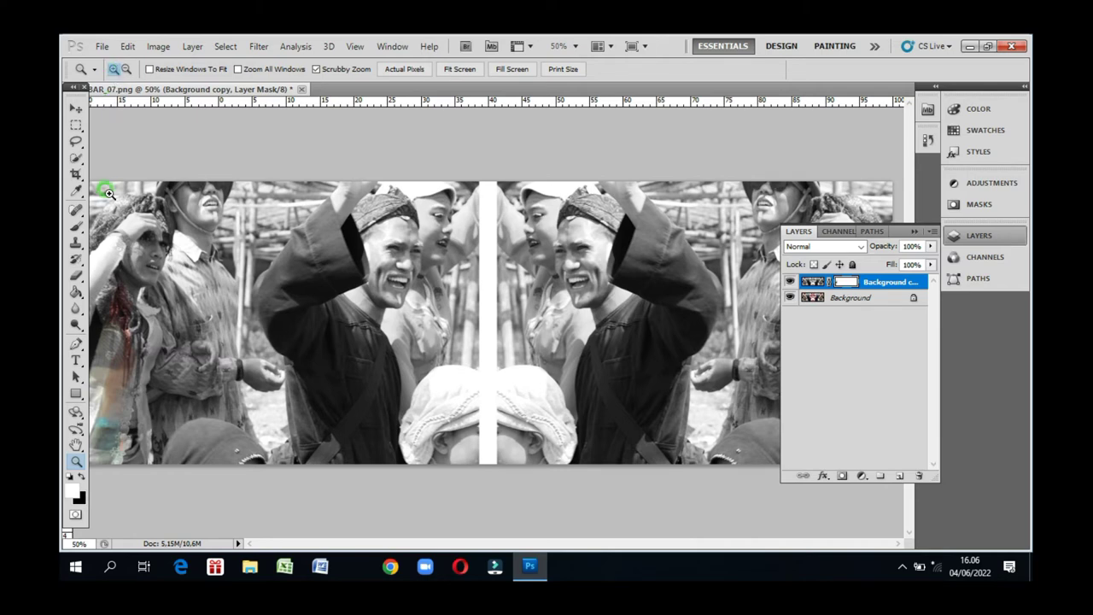
{"action": "left_click", "coordinate": [150, 325]}
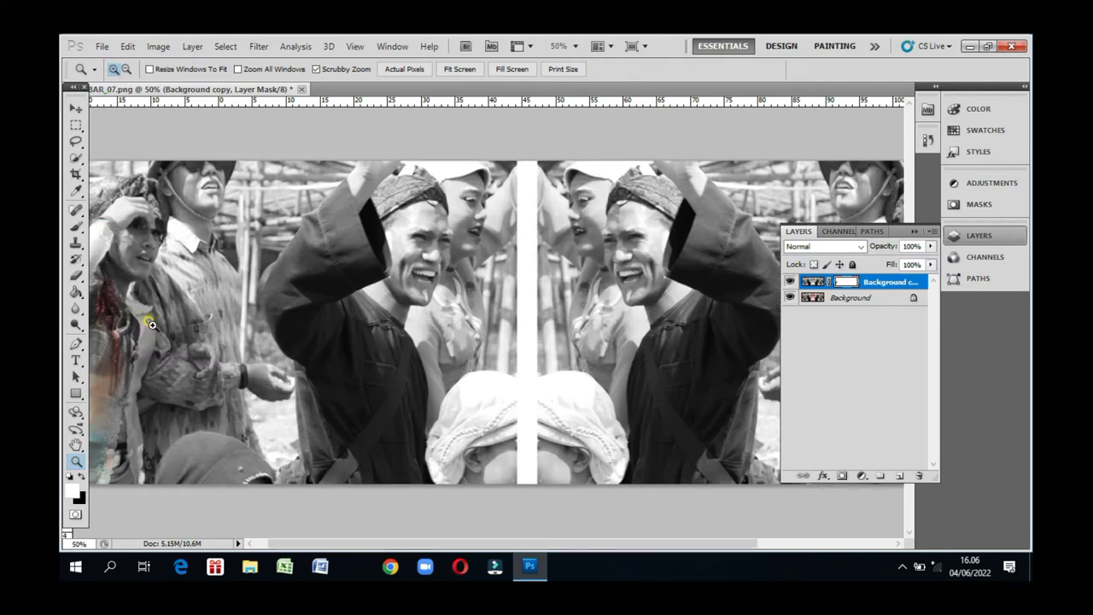
{"action": "left_click", "coordinate": [76, 110]}
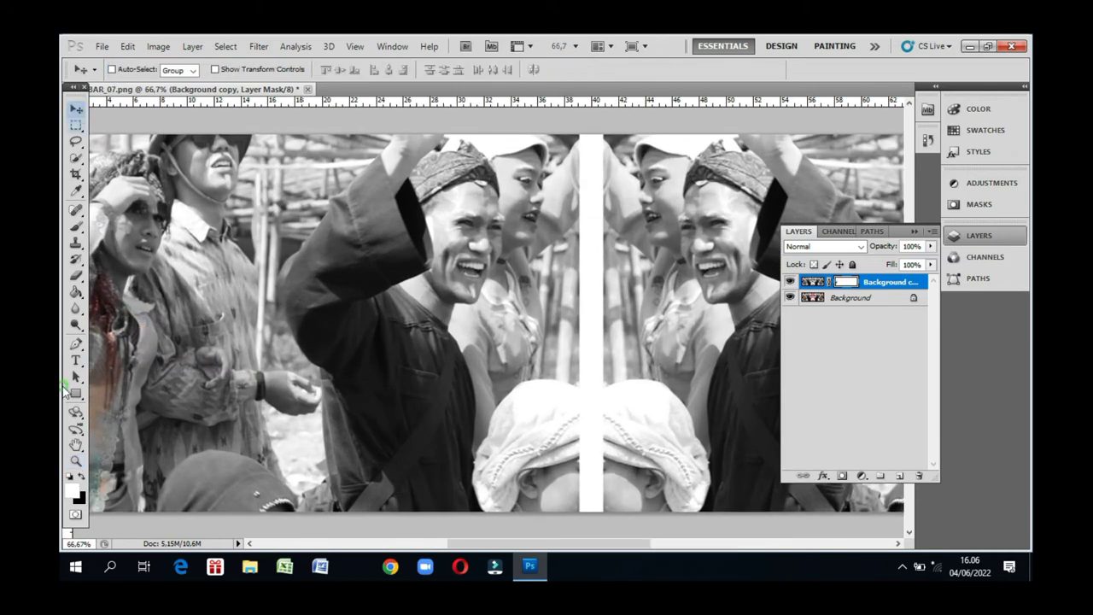
{"action": "left_click", "coordinate": [76, 445]}
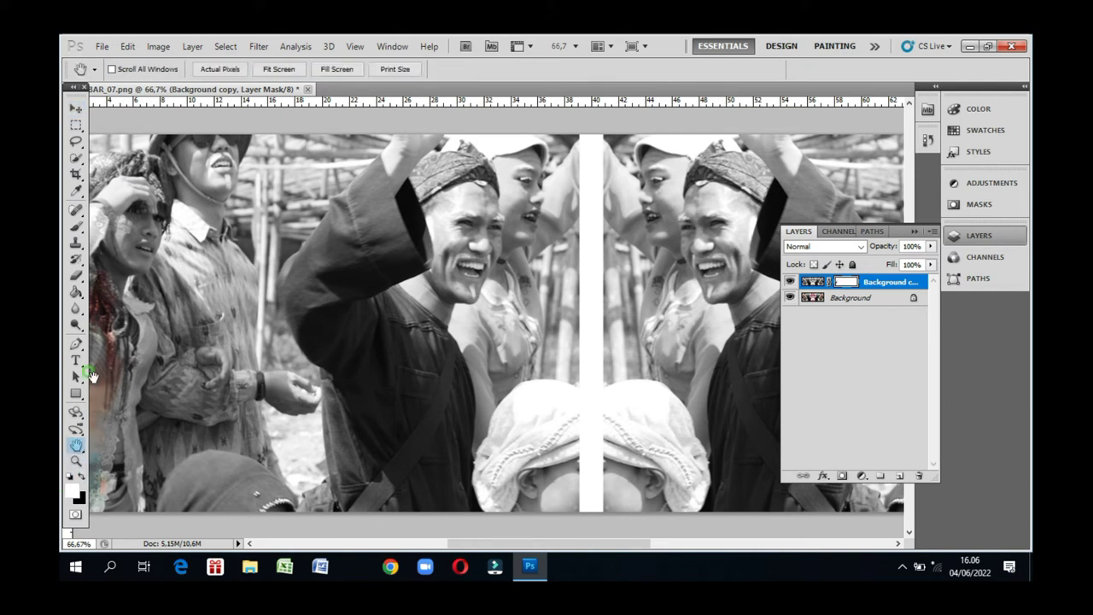
{"action": "left_click_drag", "start_coordinate": [139, 444], "coordinate": [230, 424]}
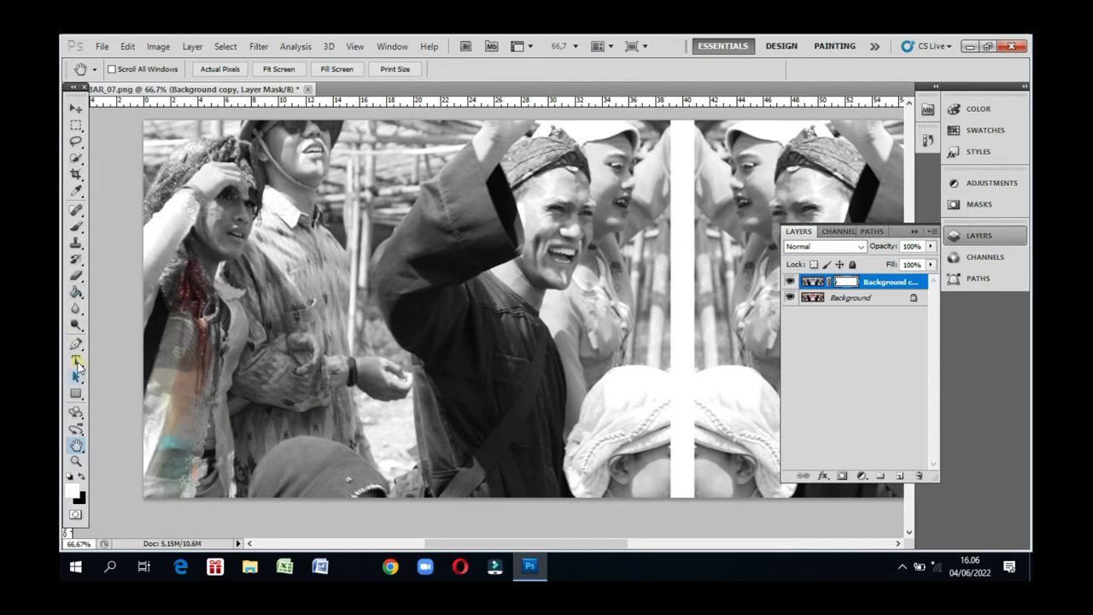
{"action": "left_click", "coordinate": [76, 277]}
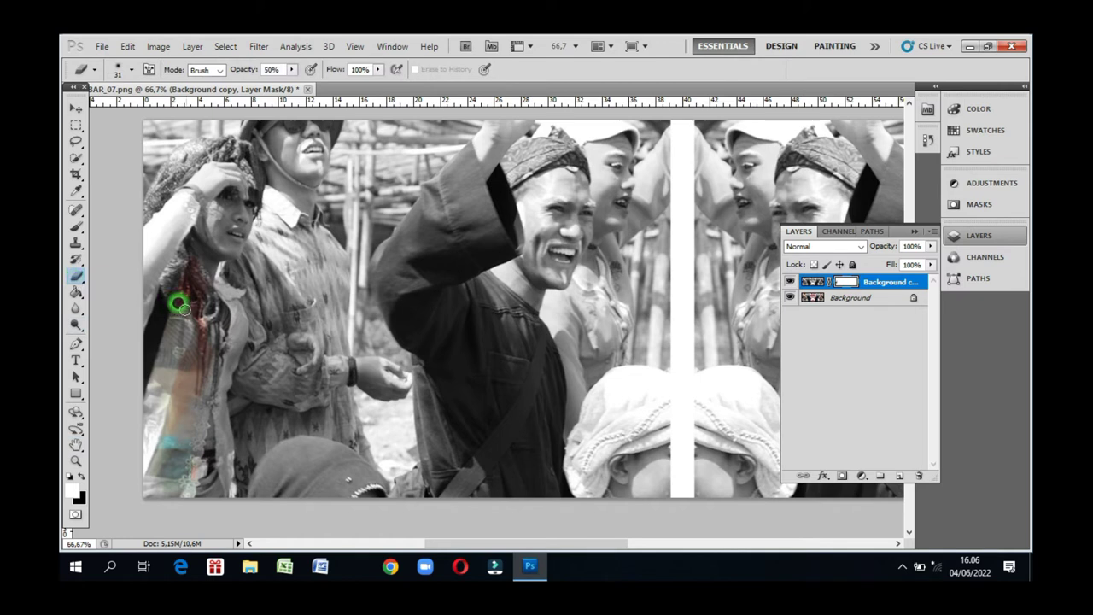
{"action": "mouse_move", "coordinate": [178, 301]}
{"action": "left_mouse_down"}
{"action": "mouse_move", "coordinate": [189, 262]}
{"action": "mouse_move", "coordinate": [188, 316]}
{"action": "mouse_move", "coordinate": [186, 255]}
{"action": "left_mouse_up"}
{"action": "mouse_move", "coordinate": [163, 289]}
{"action": "left_mouse_down"}
{"action": "mouse_move", "coordinate": [197, 273]}
{"action": "mouse_move", "coordinate": [213, 304]}
{"action": "mouse_move", "coordinate": [218, 383]}
{"action": "mouse_move", "coordinate": [186, 443]}
{"action": "mouse_move", "coordinate": [185, 395]}
{"action": "mouse_move", "coordinate": [200, 388]}
{"action": "mouse_move", "coordinate": [185, 487]}
{"action": "mouse_move", "coordinate": [151, 420]}
{"action": "mouse_move", "coordinate": [168, 380]}
{"action": "mouse_move", "coordinate": [185, 250]}
{"action": "mouse_move", "coordinate": [222, 295]}
{"action": "mouse_move", "coordinate": [214, 325]}
{"action": "mouse_move", "coordinate": [176, 284]}
{"action": "mouse_move", "coordinate": [176, 264]}
{"action": "mouse_move", "coordinate": [203, 365]}
{"action": "mouse_move", "coordinate": [186, 328]}
{"action": "mouse_move", "coordinate": [186, 365]}
{"action": "left_mouse_up"}
{"action": "mouse_move", "coordinate": [188, 433]}
{"action": "left_mouse_down"}
{"action": "mouse_move", "coordinate": [159, 439]}
{"action": "mouse_move", "coordinate": [174, 434]}
{"action": "mouse_move", "coordinate": [192, 468]}
{"action": "mouse_move", "coordinate": [198, 386]}
{"action": "mouse_move", "coordinate": [208, 430]}
{"action": "left_mouse_up"}
{"action": "mouse_move", "coordinate": [187, 466]}
{"action": "left_mouse_down"}
{"action": "mouse_move", "coordinate": [196, 439]}
{"action": "mouse_move", "coordinate": [181, 480]}
{"action": "mouse_move", "coordinate": [158, 431]}
{"action": "mouse_move", "coordinate": [171, 349]}
{"action": "mouse_move", "coordinate": [220, 210]}
{"action": "mouse_move", "coordinate": [245, 222]}
{"action": "mouse_move", "coordinate": [232, 235]}
{"action": "mouse_move", "coordinate": [227, 212]}
{"action": "mouse_move", "coordinate": [218, 229]}
{"action": "mouse_move", "coordinate": [210, 212]}
{"action": "mouse_move", "coordinate": [208, 232]}
{"action": "mouse_move", "coordinate": [229, 242]}
{"action": "mouse_move", "coordinate": [239, 207]}
{"action": "mouse_move", "coordinate": [226, 230]}
{"action": "mouse_move", "coordinate": [238, 246]}
{"action": "mouse_move", "coordinate": [232, 256]}
{"action": "mouse_move", "coordinate": [213, 244]}
{"action": "mouse_move", "coordinate": [241, 215]}
{"action": "mouse_move", "coordinate": [226, 200]}
{"action": "mouse_move", "coordinate": [188, 252]}
{"action": "mouse_move", "coordinate": [207, 258]}
{"action": "mouse_move", "coordinate": [205, 249]}
{"action": "mouse_move", "coordinate": [197, 278]}
{"action": "mouse_move", "coordinate": [202, 240]}
{"action": "mouse_move", "coordinate": [195, 264]}
{"action": "mouse_move", "coordinate": [226, 275]}
{"action": "left_mouse_up"}
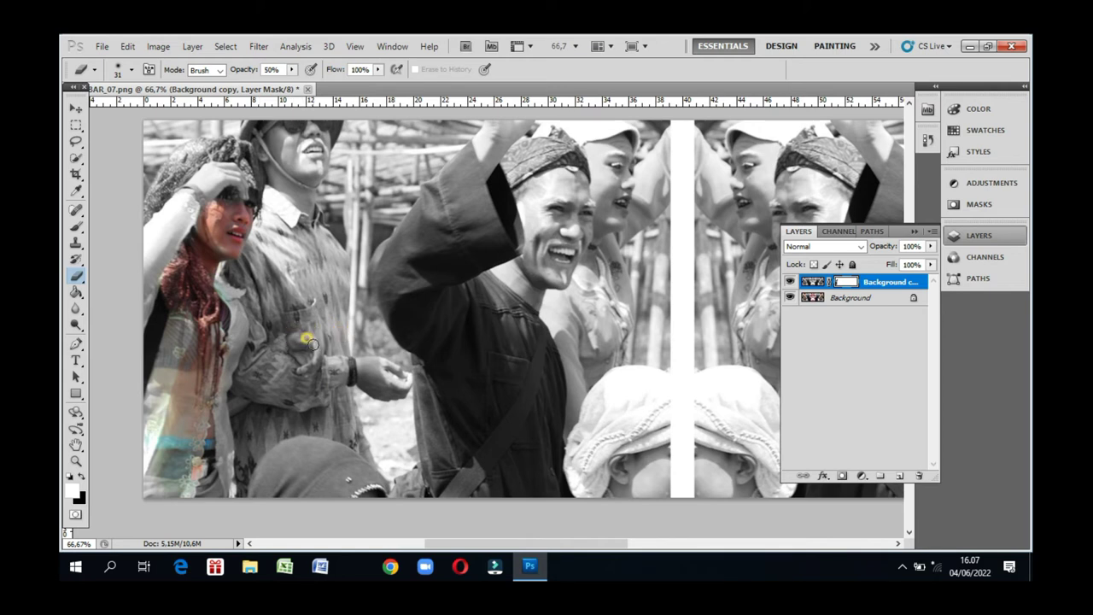
Restore colour to the second man's hand and cheek and the central man's brow and forehead.
{"action": "left_click_drag", "start_coordinate": [309, 343], "coordinate": [292, 331]}
{"action": "mouse_move", "coordinate": [303, 342]}
{"action": "left_mouse_down"}
{"action": "mouse_move", "coordinate": [297, 363]}
{"action": "mouse_move", "coordinate": [312, 352]}
{"action": "left_mouse_up"}
{"action": "scroll", "coordinate": [309, 173], "scroll_direction": "up", "scroll_amount": 1}
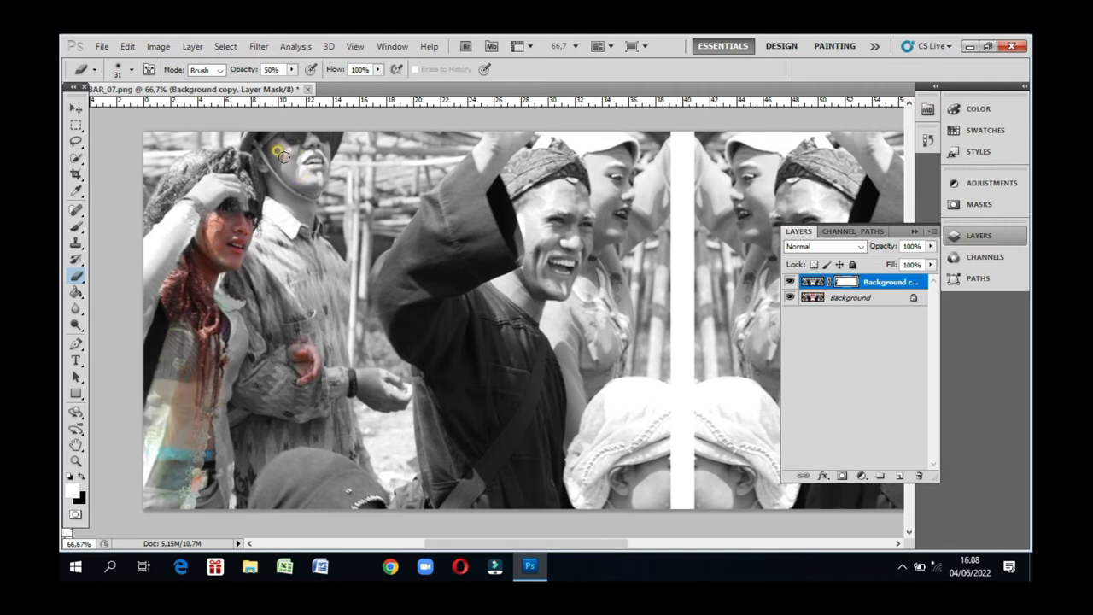
{"action": "mouse_move", "coordinate": [284, 158]}
{"action": "left_mouse_down"}
{"action": "mouse_move", "coordinate": [288, 184]}
{"action": "mouse_move", "coordinate": [263, 144]}
{"action": "mouse_move", "coordinate": [263, 171]}
{"action": "mouse_move", "coordinate": [307, 219]}
{"action": "mouse_move", "coordinate": [305, 152]}
{"action": "mouse_move", "coordinate": [284, 148]}
{"action": "mouse_move", "coordinate": [305, 142]}
{"action": "mouse_move", "coordinate": [315, 166]}
{"action": "mouse_move", "coordinate": [309, 155]}
{"action": "mouse_move", "coordinate": [313, 164]}
{"action": "mouse_move", "coordinate": [322, 150]}
{"action": "mouse_move", "coordinate": [321, 174]}
{"action": "mouse_move", "coordinate": [304, 167]}
{"action": "mouse_move", "coordinate": [318, 158]}
{"action": "mouse_move", "coordinate": [313, 138]}
{"action": "mouse_move", "coordinate": [303, 161]}
{"action": "mouse_move", "coordinate": [289, 149]}
{"action": "mouse_move", "coordinate": [279, 188]}
{"action": "mouse_move", "coordinate": [308, 213]}
{"action": "mouse_move", "coordinate": [324, 167]}
{"action": "mouse_move", "coordinate": [318, 154]}
{"action": "mouse_move", "coordinate": [257, 142]}
{"action": "mouse_move", "coordinate": [271, 181]}
{"action": "mouse_move", "coordinate": [303, 177]}
{"action": "left_mouse_up"}
{"action": "mouse_move", "coordinate": [525, 229]}
{"action": "left_mouse_down"}
{"action": "mouse_move", "coordinate": [489, 276]}
{"action": "mouse_move", "coordinate": [530, 276]}
{"action": "mouse_move", "coordinate": [559, 243]}
{"action": "mouse_move", "coordinate": [562, 217]}
{"action": "mouse_move", "coordinate": [565, 248]}
{"action": "mouse_move", "coordinate": [569, 239]}
{"action": "mouse_move", "coordinate": [545, 244]}
{"action": "mouse_move", "coordinate": [541, 232]}
{"action": "mouse_move", "coordinate": [556, 177]}
{"action": "mouse_move", "coordinate": [555, 192]}
{"action": "mouse_move", "coordinate": [517, 210]}
{"action": "mouse_move", "coordinate": [544, 293]}
{"action": "mouse_move", "coordinate": [545, 273]}
{"action": "left_mouse_up"}
{"action": "mouse_move", "coordinate": [571, 198]}
{"action": "left_mouse_down"}
{"action": "mouse_move", "coordinate": [579, 214]}
{"action": "mouse_move", "coordinate": [563, 186]}
{"action": "mouse_move", "coordinate": [567, 242]}
{"action": "mouse_move", "coordinate": [581, 219]}
{"action": "mouse_move", "coordinate": [583, 253]}
{"action": "mouse_move", "coordinate": [552, 279]}
{"action": "mouse_move", "coordinate": [561, 278]}
{"action": "mouse_move", "coordinate": [573, 210]}
{"action": "mouse_move", "coordinate": [549, 187]}
{"action": "mouse_move", "coordinate": [534, 192]}
{"action": "mouse_move", "coordinate": [561, 181]}
{"action": "mouse_move", "coordinate": [579, 210]}
{"action": "mouse_move", "coordinate": [576, 251]}
{"action": "mouse_move", "coordinate": [516, 283]}
{"action": "mouse_move", "coordinate": [502, 268]}
{"action": "mouse_move", "coordinate": [496, 284]}
{"action": "mouse_move", "coordinate": [534, 315]}
{"action": "mouse_move", "coordinate": [514, 280]}
{"action": "mouse_move", "coordinate": [553, 249]}
{"action": "left_mouse_up"}
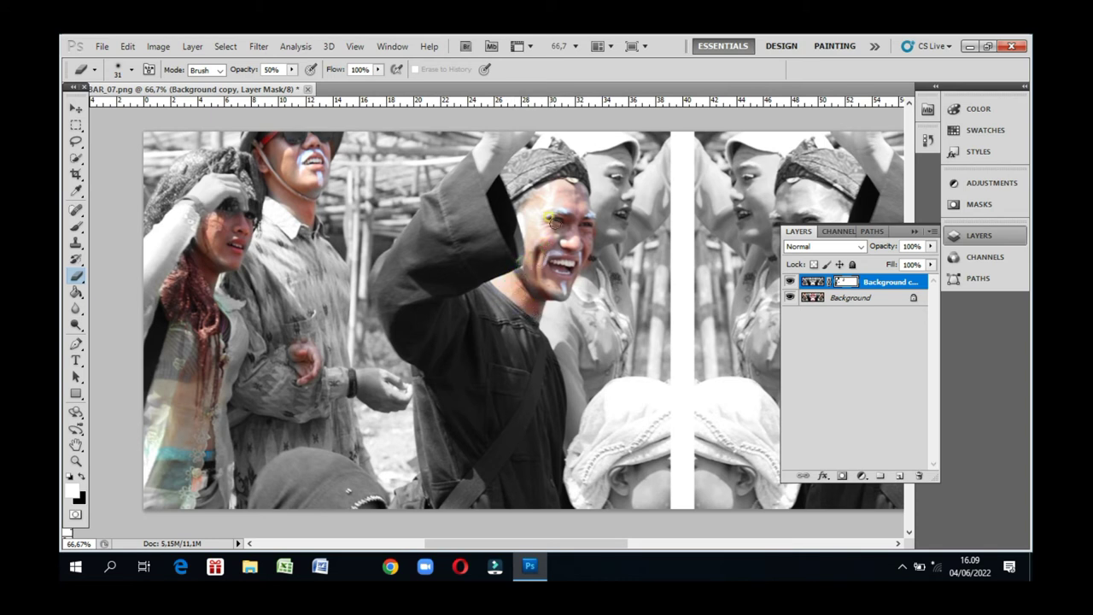
Paint colour back onto the central man's face and chin and the adjacent woman's cheek, eye, lips and hat.
{"action": "mouse_move", "coordinate": [568, 200]}
{"action": "left_mouse_down"}
{"action": "mouse_move", "coordinate": [548, 199]}
{"action": "mouse_move", "coordinate": [560, 217]}
{"action": "mouse_move", "coordinate": [581, 190]}
{"action": "mouse_move", "coordinate": [562, 231]}
{"action": "mouse_move", "coordinate": [561, 273]}
{"action": "left_mouse_up"}
{"action": "left_click_drag", "start_coordinate": [553, 288], "coordinate": [603, 179]}
{"action": "mouse_move", "coordinate": [603, 180]}
{"action": "left_mouse_down"}
{"action": "mouse_move", "coordinate": [618, 162]}
{"action": "mouse_move", "coordinate": [604, 210]}
{"action": "mouse_move", "coordinate": [612, 228]}
{"action": "mouse_move", "coordinate": [618, 197]}
{"action": "left_mouse_up"}
{"action": "mouse_move", "coordinate": [624, 159]}
{"action": "left_mouse_down"}
{"action": "mouse_move", "coordinate": [603, 158]}
{"action": "mouse_move", "coordinate": [621, 152]}
{"action": "mouse_move", "coordinate": [599, 188]}
{"action": "mouse_move", "coordinate": [616, 160]}
{"action": "mouse_move", "coordinate": [626, 185]}
{"action": "mouse_move", "coordinate": [597, 167]}
{"action": "mouse_move", "coordinate": [615, 224]}
{"action": "mouse_move", "coordinate": [620, 213]}
{"action": "mouse_move", "coordinate": [604, 212]}
{"action": "mouse_move", "coordinate": [623, 224]}
{"action": "left_mouse_up"}
{"action": "mouse_move", "coordinate": [623, 225]}
{"action": "left_mouse_down"}
{"action": "mouse_move", "coordinate": [607, 212]}
{"action": "mouse_move", "coordinate": [592, 231]}
{"action": "mouse_move", "coordinate": [587, 285]}
{"action": "mouse_move", "coordinate": [580, 273]}
{"action": "mouse_move", "coordinate": [606, 230]}
{"action": "mouse_move", "coordinate": [595, 232]}
{"action": "mouse_move", "coordinate": [618, 223]}
{"action": "mouse_move", "coordinate": [593, 221]}
{"action": "left_mouse_up"}
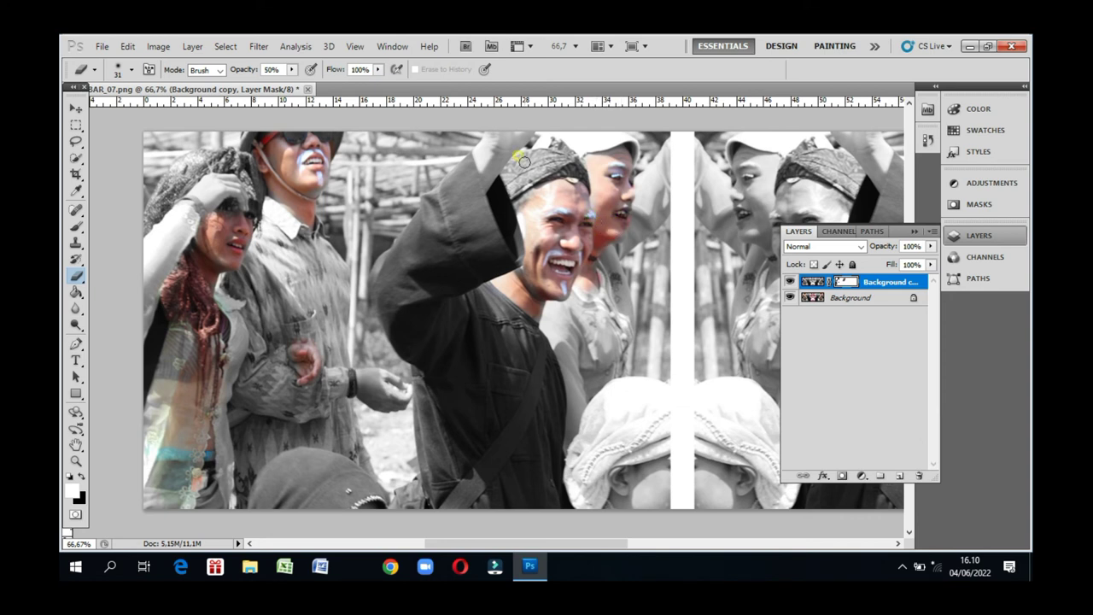
{"action": "mouse_move", "coordinate": [524, 162]}
{"action": "left_mouse_down"}
{"action": "mouse_move", "coordinate": [625, 214]}
{"action": "mouse_move", "coordinate": [576, 267]}
{"action": "left_mouse_up"}
{"action": "mouse_move", "coordinate": [601, 186]}
{"action": "left_mouse_down"}
{"action": "mouse_move", "coordinate": [598, 173]}
{"action": "mouse_move", "coordinate": [566, 205]}
{"action": "mouse_move", "coordinate": [530, 218]}
{"action": "mouse_move", "coordinate": [571, 219]}
{"action": "left_mouse_up"}
Set the Zoom tool to Zoom Out and reduce the view through 50% to 33.3%.
{"action": "left_click", "coordinate": [188, 272]}
{"action": "left_click", "coordinate": [75, 461]}
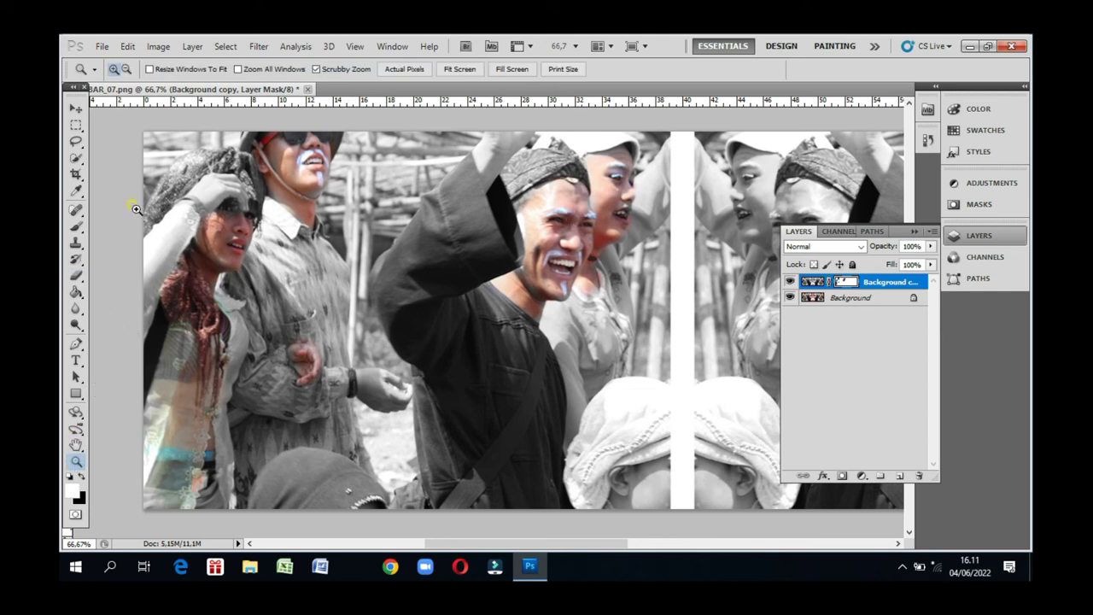
{"action": "left_click", "coordinate": [127, 68]}
{"action": "left_click", "coordinate": [562, 249]}
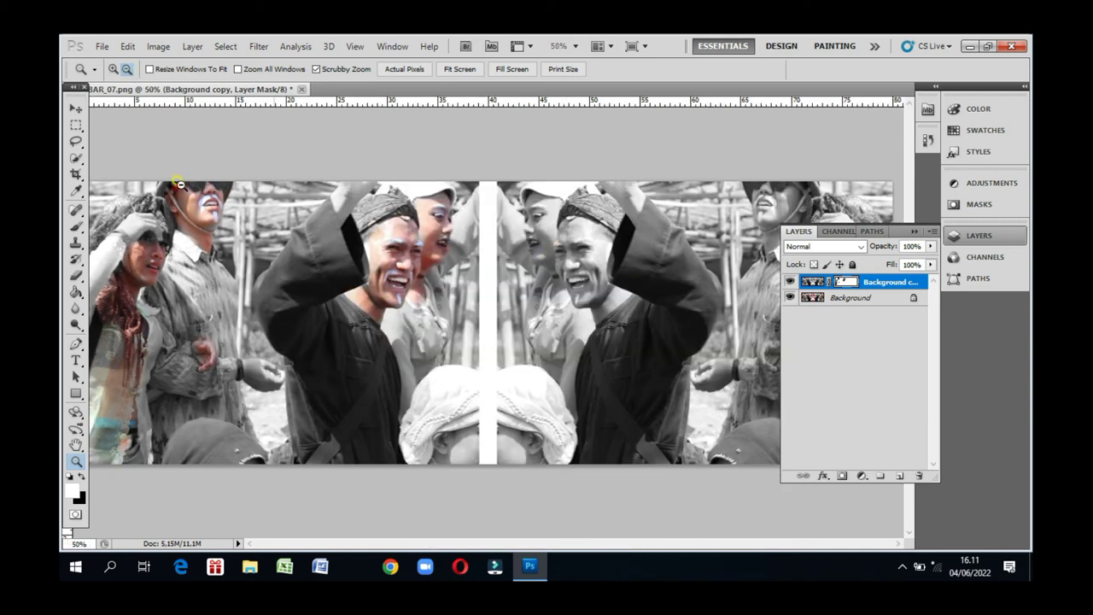
{"action": "left_click", "coordinate": [388, 249]}
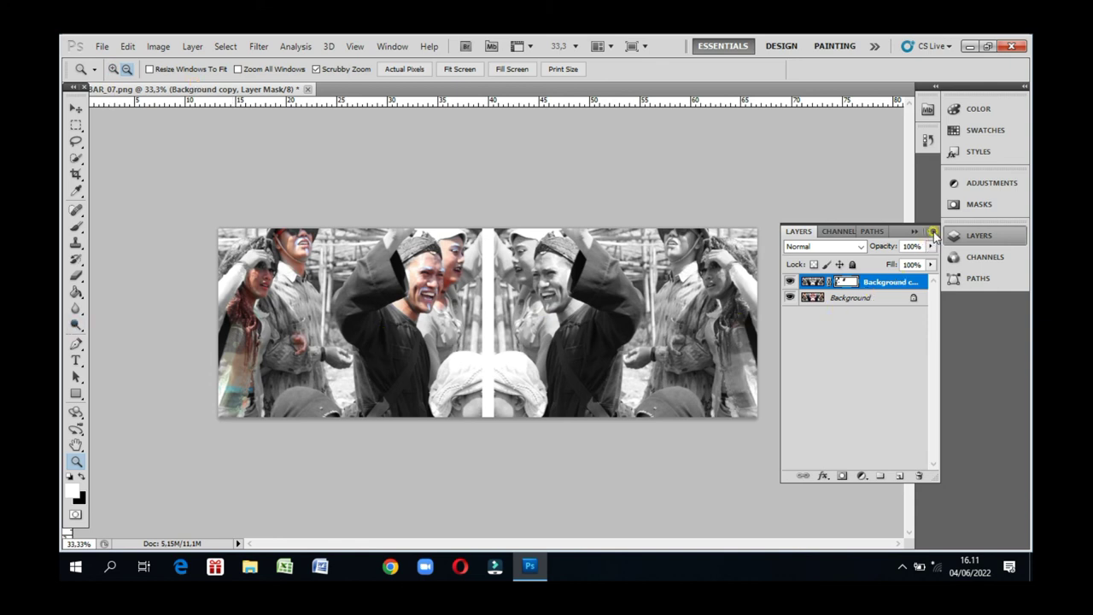
Use Merge Visible from the Layers panel menu to combine the colour copy and original into one Background layer.
{"action": "left_click", "coordinate": [934, 232]}
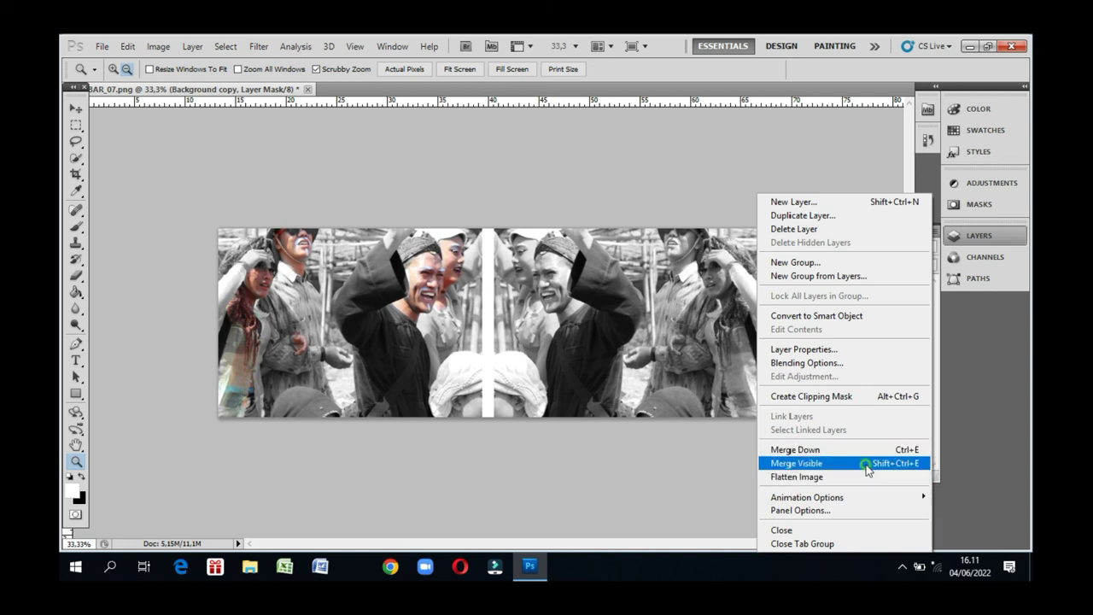
{"action": "left_click", "coordinate": [867, 465]}
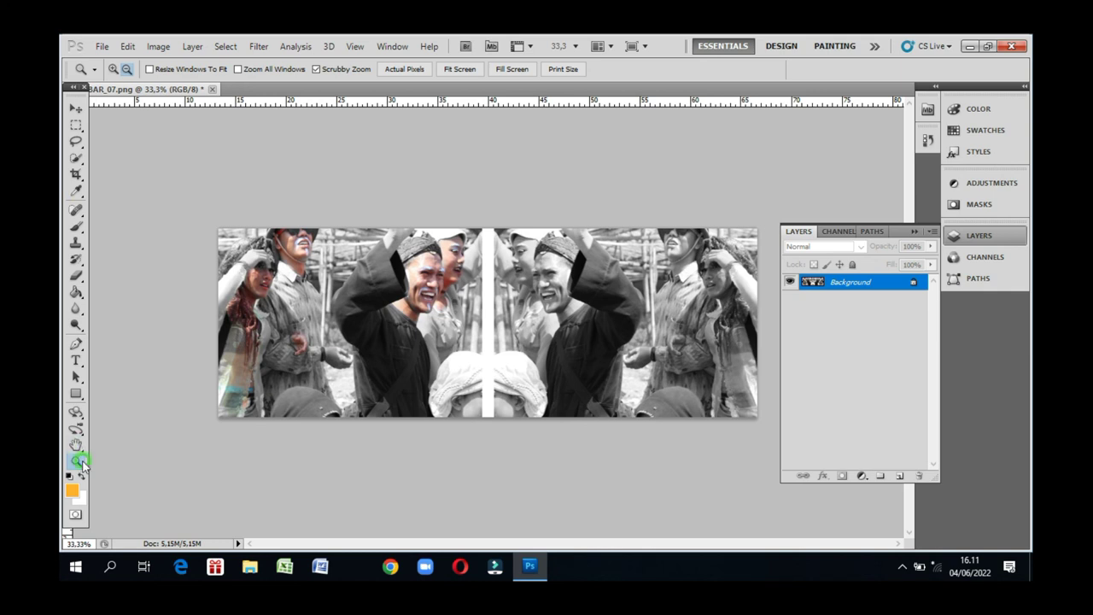
{"action": "left_click", "coordinate": [113, 68]}
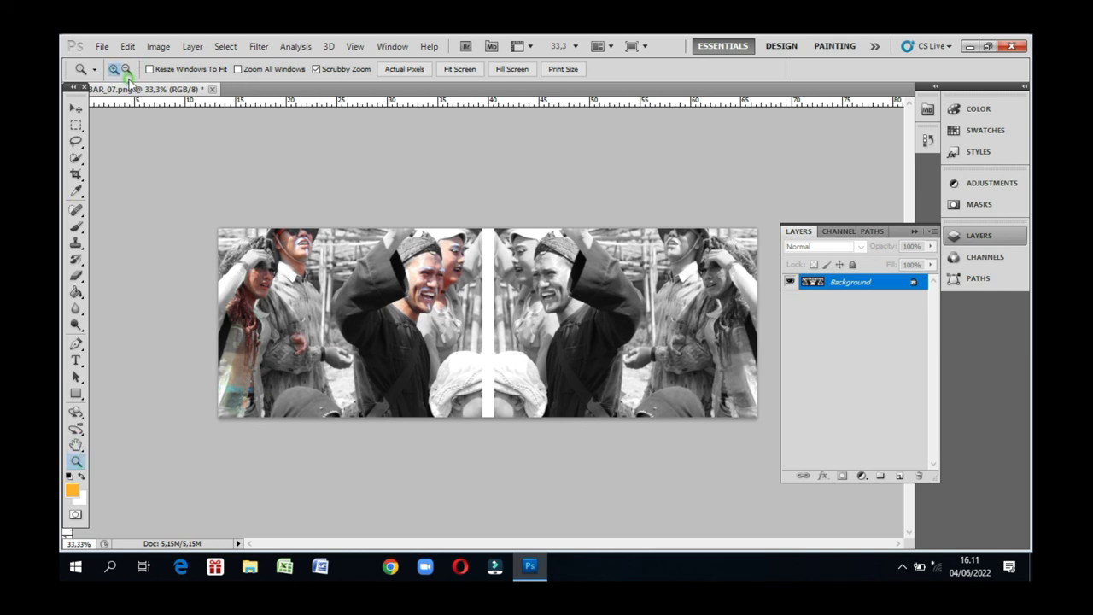
{"action": "left_click", "coordinate": [534, 296]}
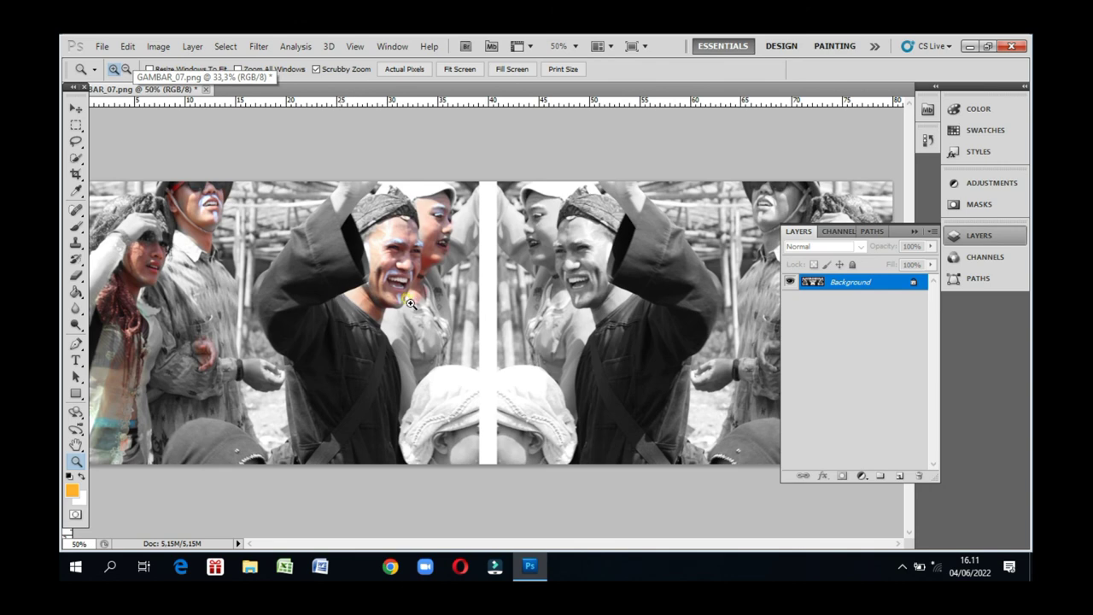
{"action": "left_click", "coordinate": [416, 295]}
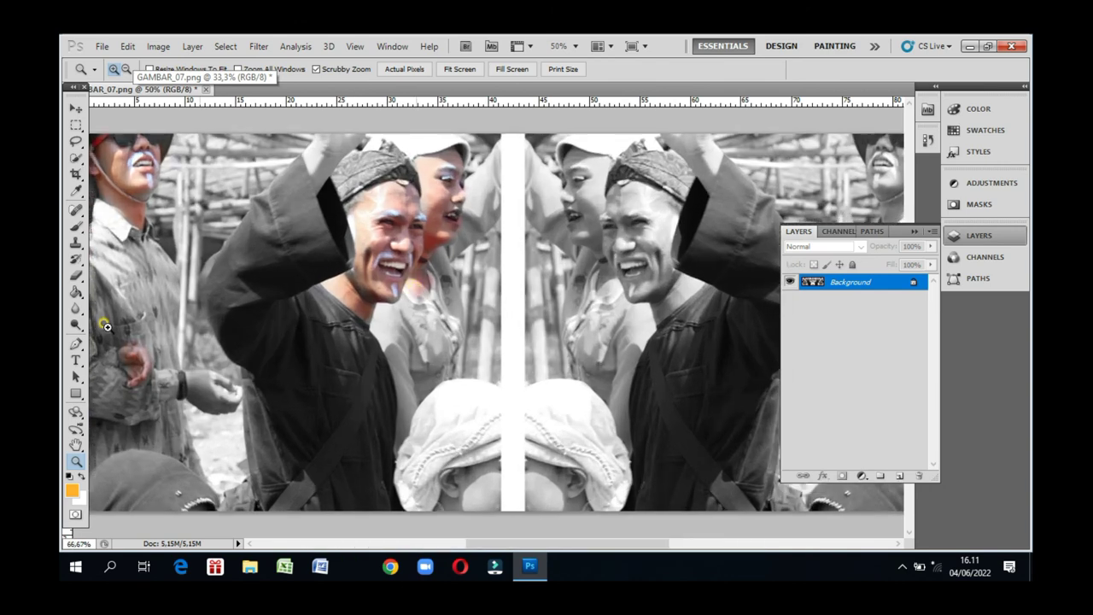
{"action": "left_click", "coordinate": [76, 445]}
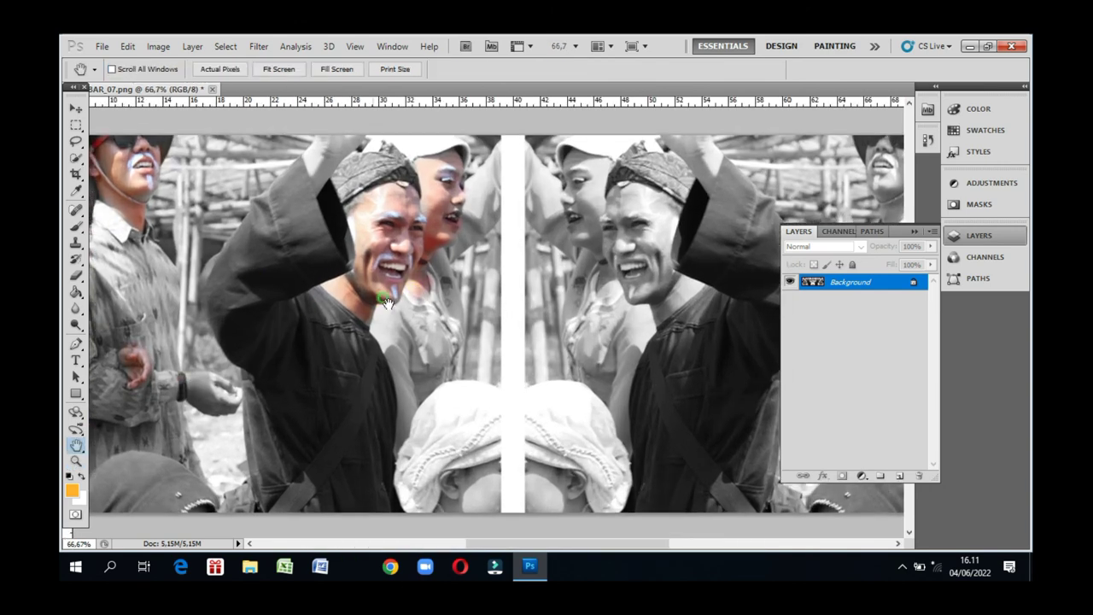
{"action": "mouse_move", "coordinate": [297, 265]}
{"action": "left_mouse_down"}
{"action": "mouse_move", "coordinate": [409, 291]}
{"action": "mouse_move", "coordinate": [412, 249]}
{"action": "left_mouse_up"}
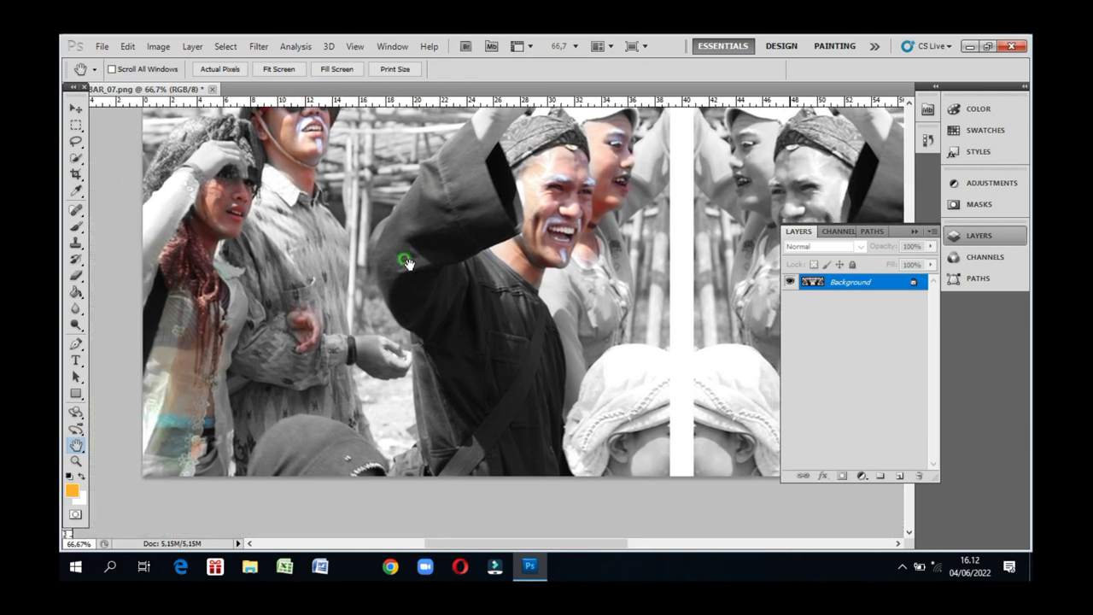
{"action": "left_click_drag", "start_coordinate": [413, 249], "coordinate": [406, 262]}
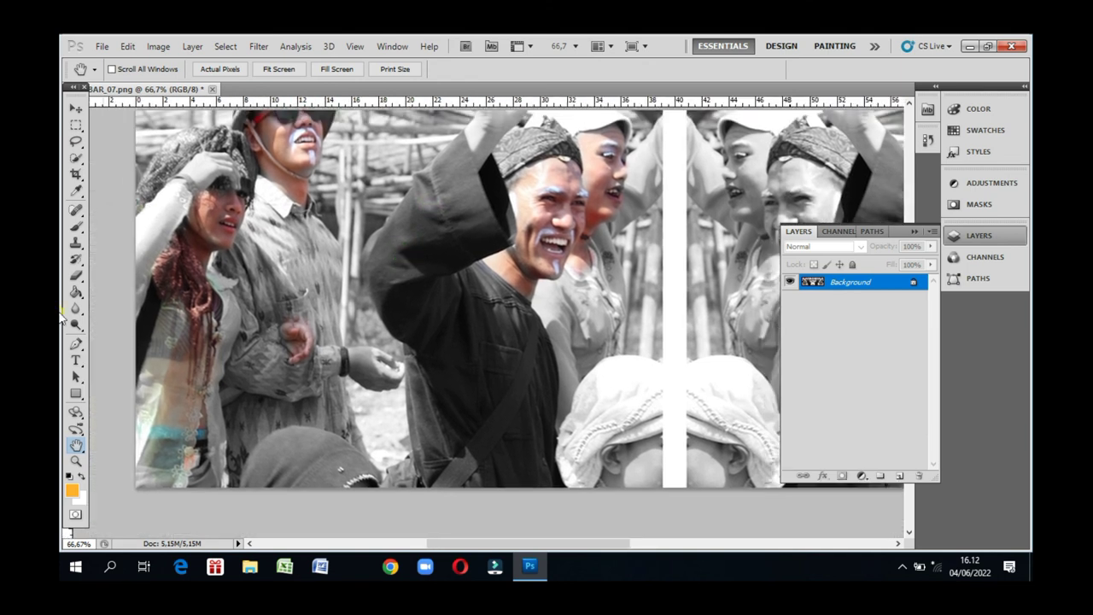
{"action": "left_click", "coordinate": [76, 461]}
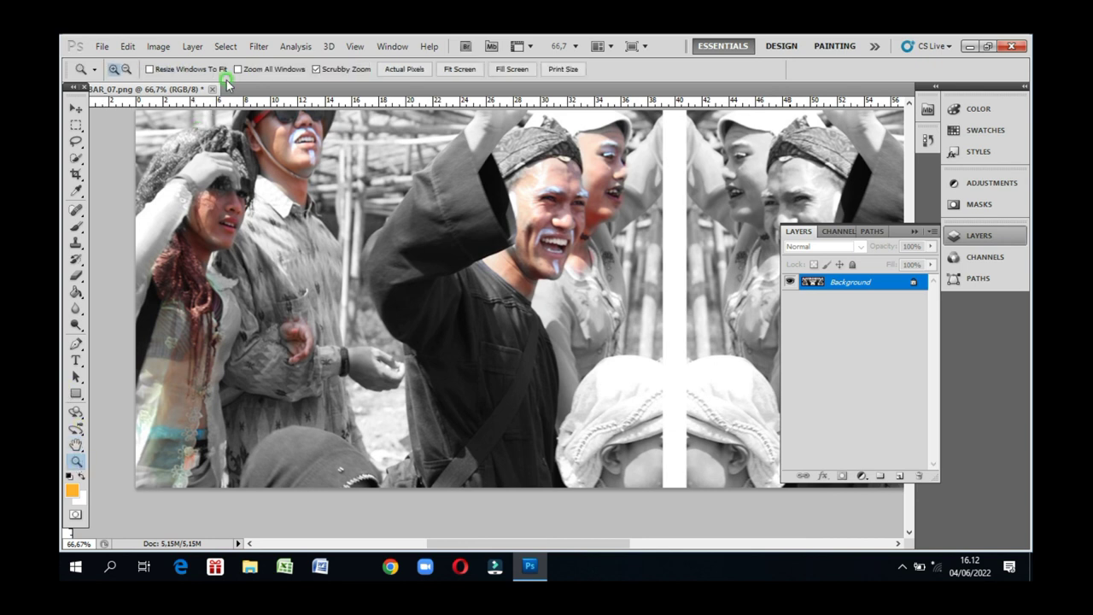
{"action": "left_click", "coordinate": [133, 69]}
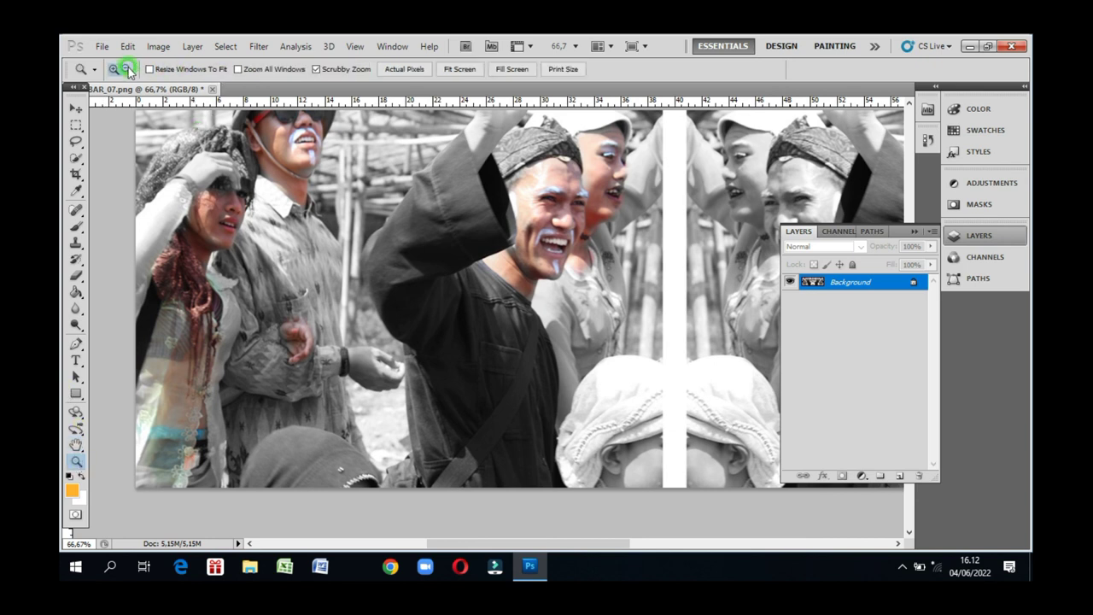
{"action": "left_click", "coordinate": [553, 245]}
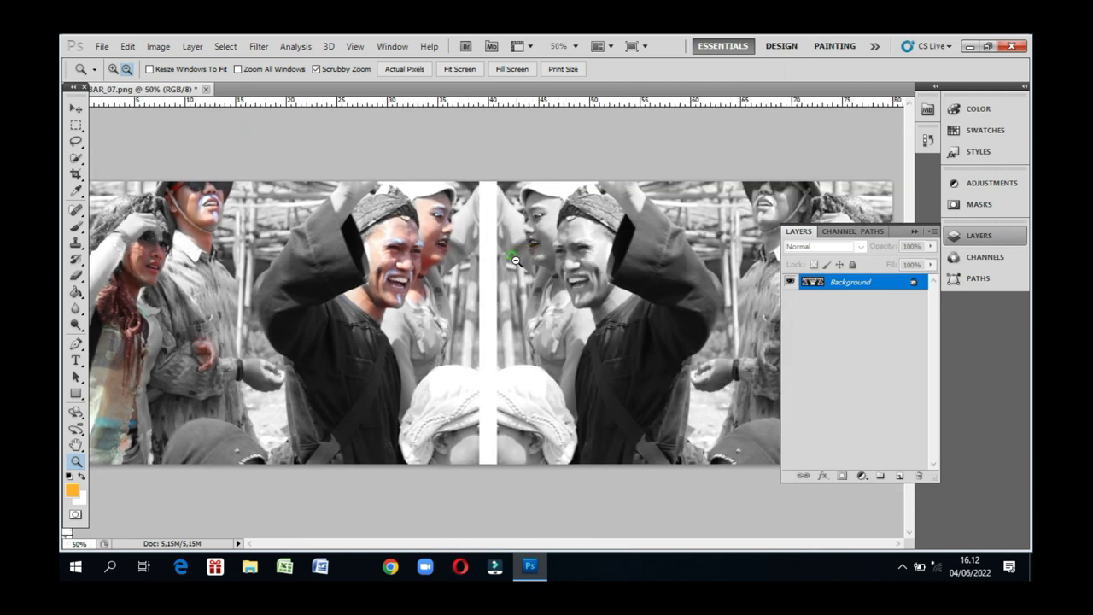
{"action": "left_click", "coordinate": [515, 256]}
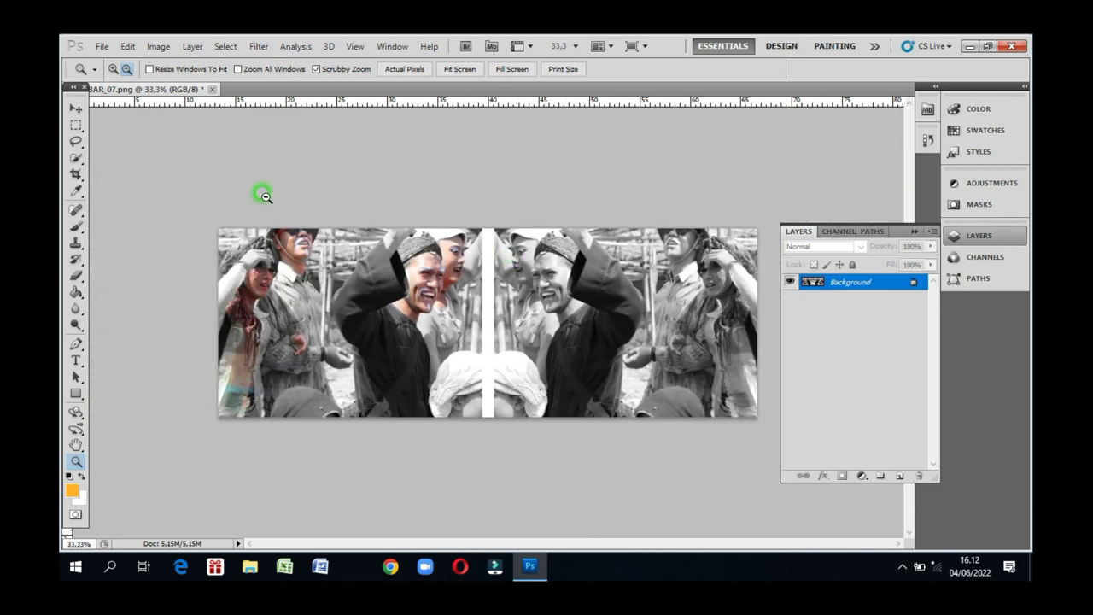
{"action": "left_click", "coordinate": [75, 108]}
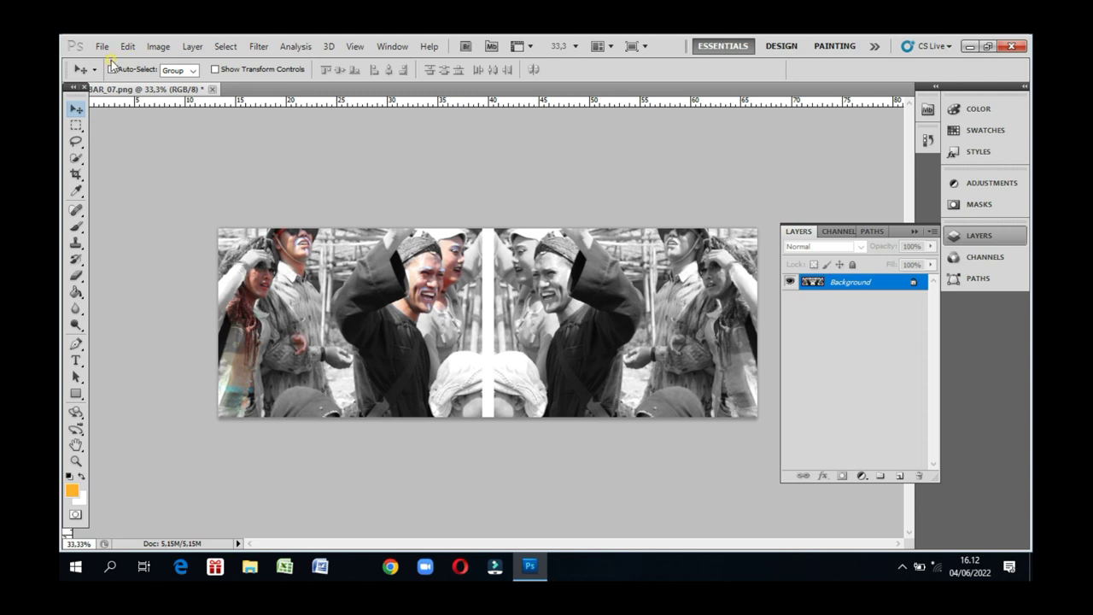
Start File > Save As and replace the GAMBAR_07 name with efect_color07 as a PNG in DATA_GAMBAR.
{"action": "left_click", "coordinate": [101, 46]}
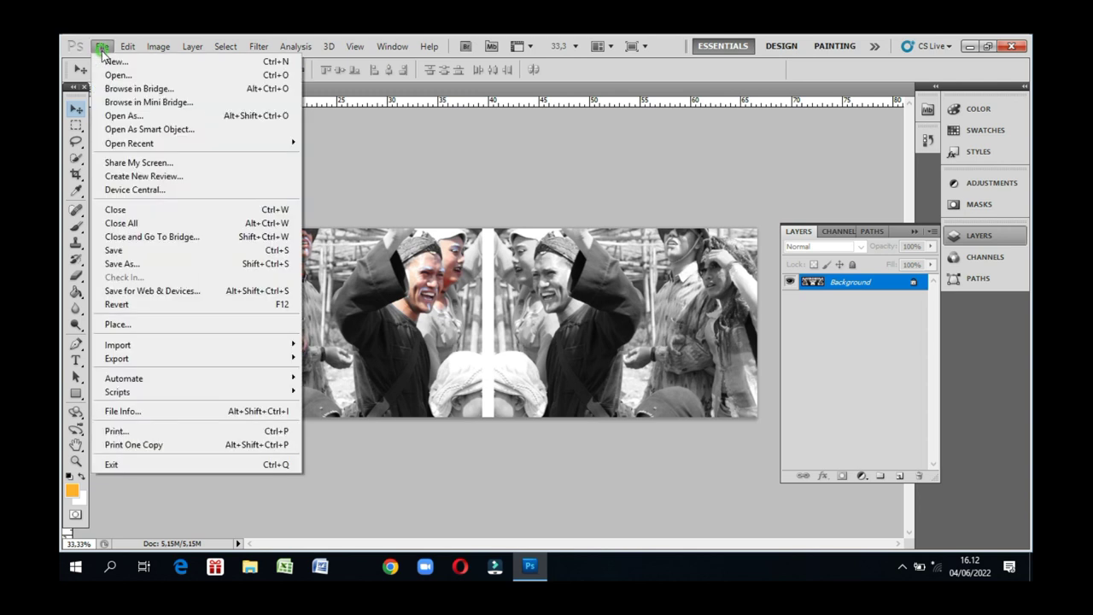
{"action": "left_click", "coordinate": [142, 262]}
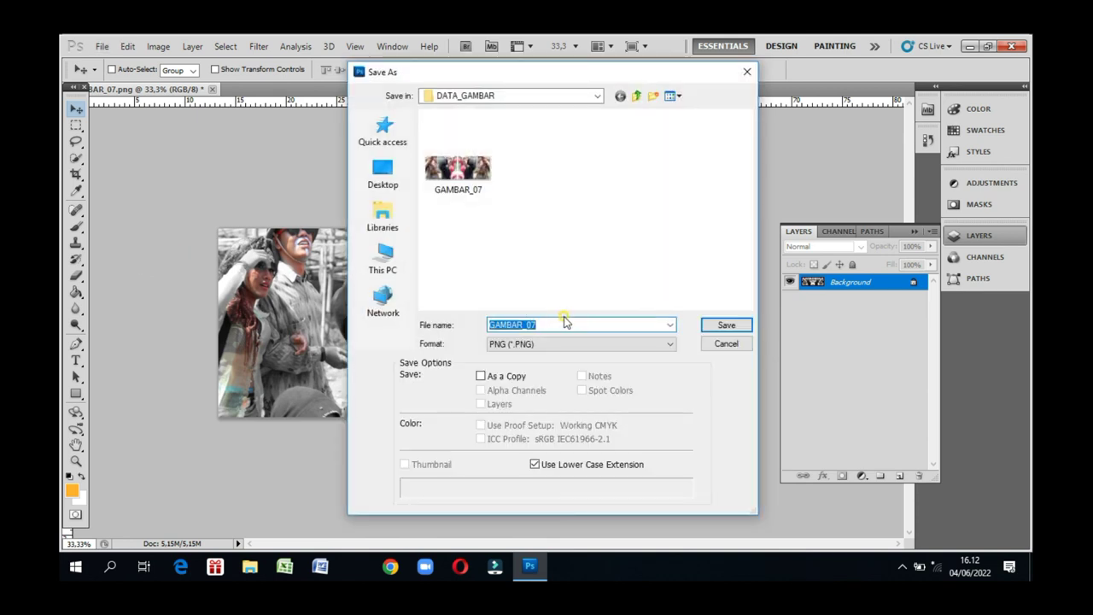
{"action": "left_click", "coordinate": [576, 327]}
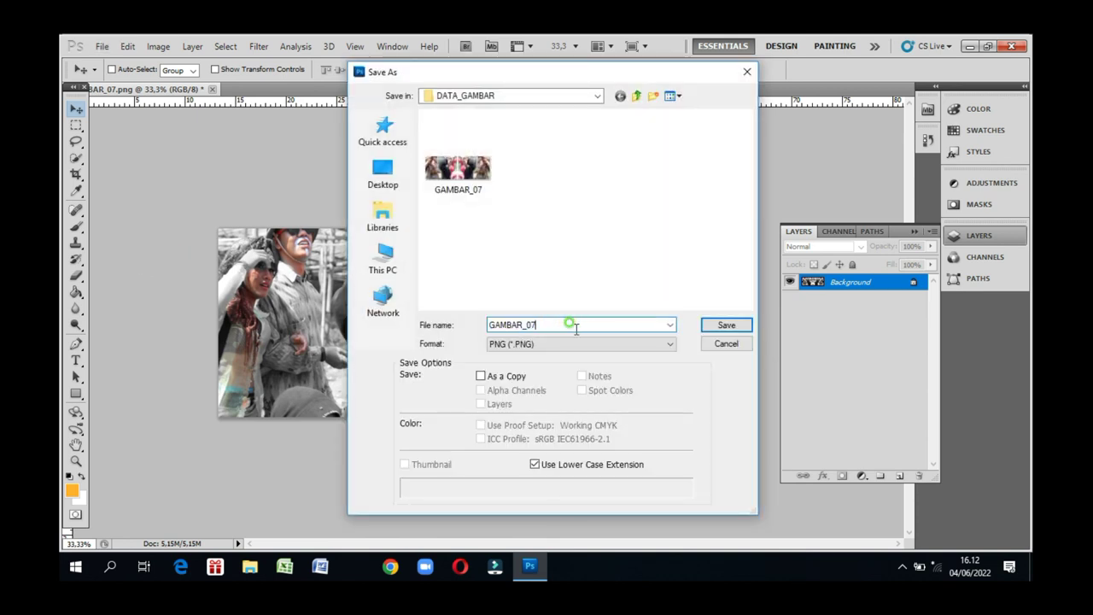
{"action": "key", "text": "ctrl+a"}
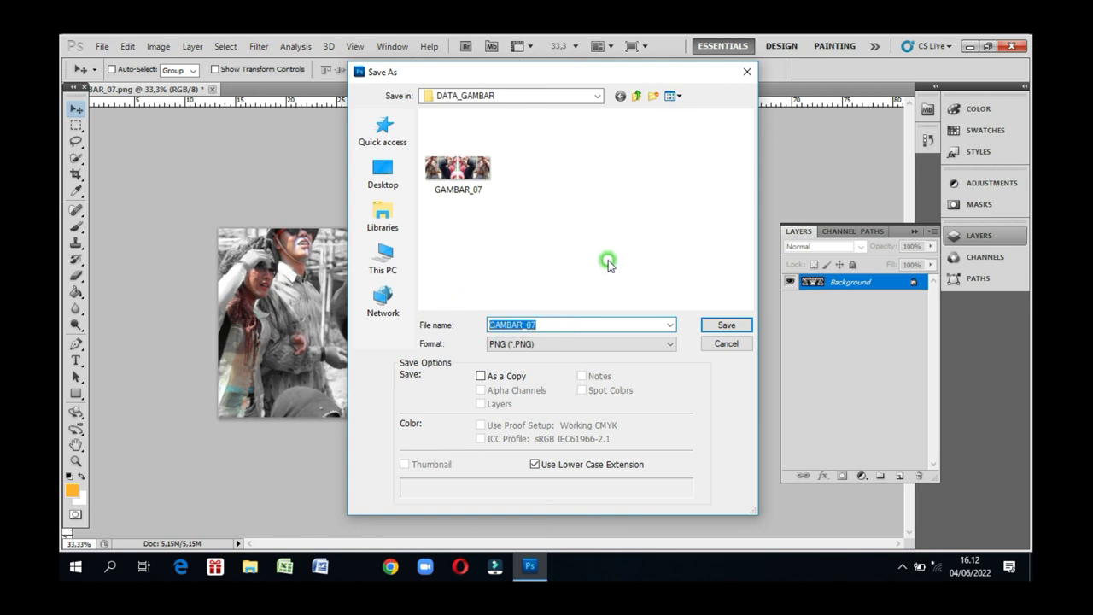
{"action": "type", "text": "efect_color07"}
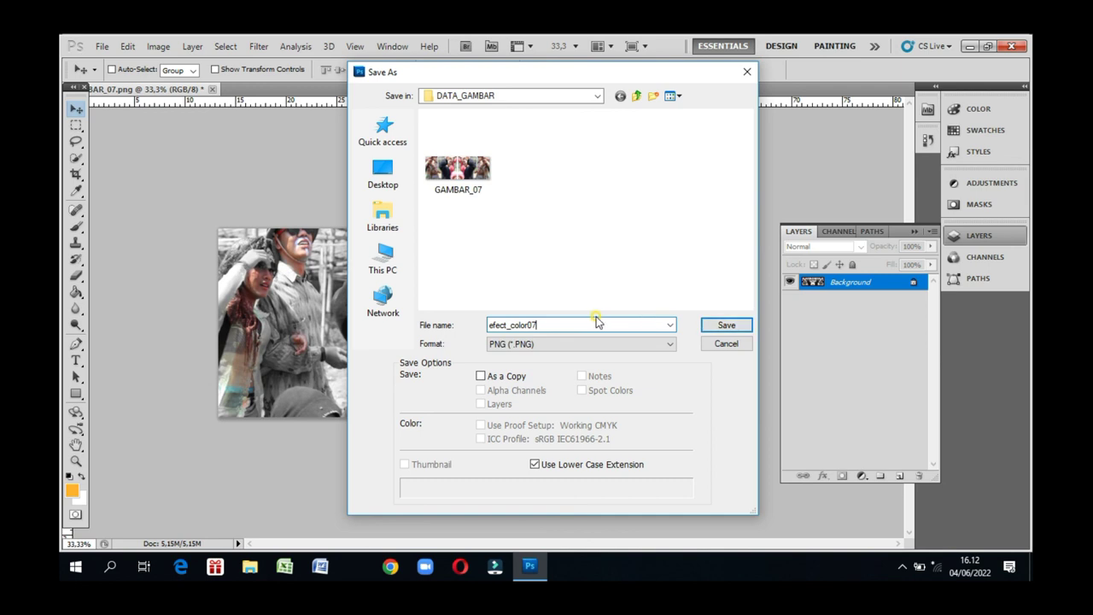
Confirm the save and accept PNG Options with Interlace set to None.
{"action": "left_click", "coordinate": [731, 327]}
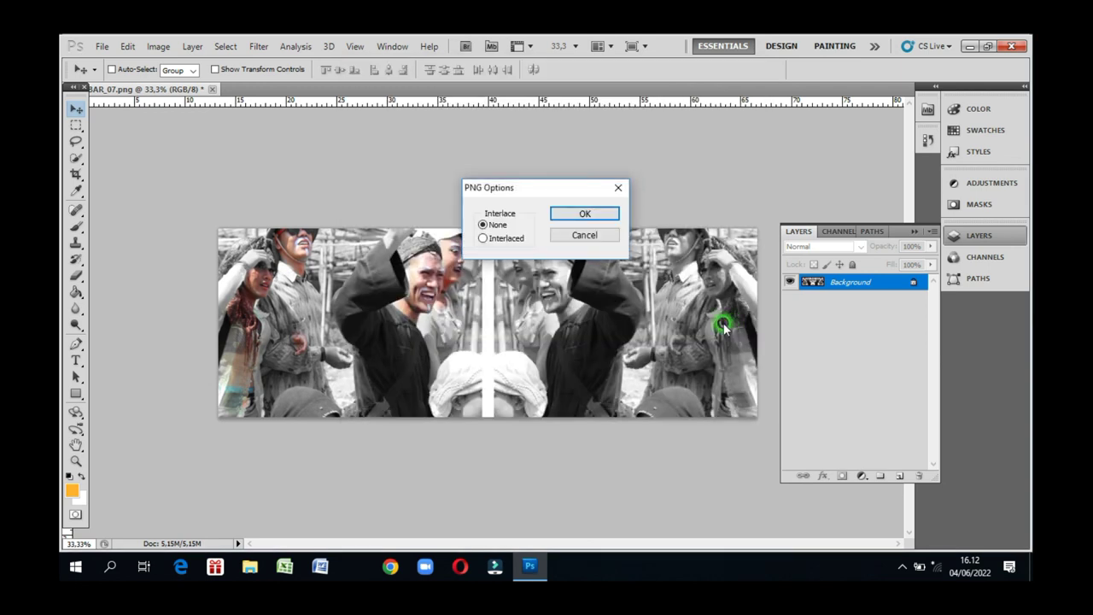
{"action": "left_click", "coordinate": [585, 215]}
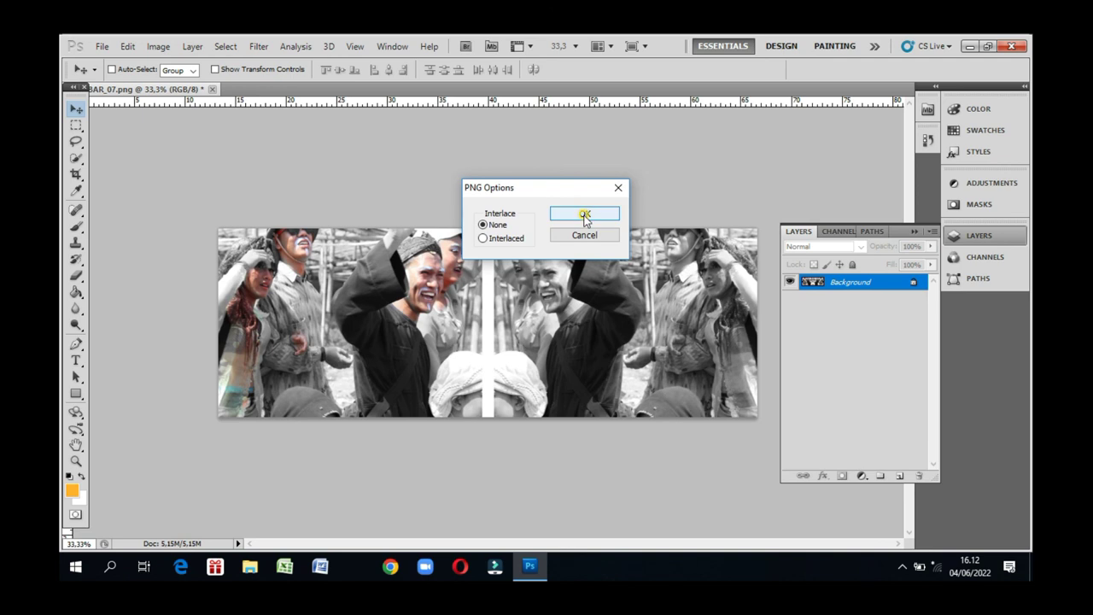